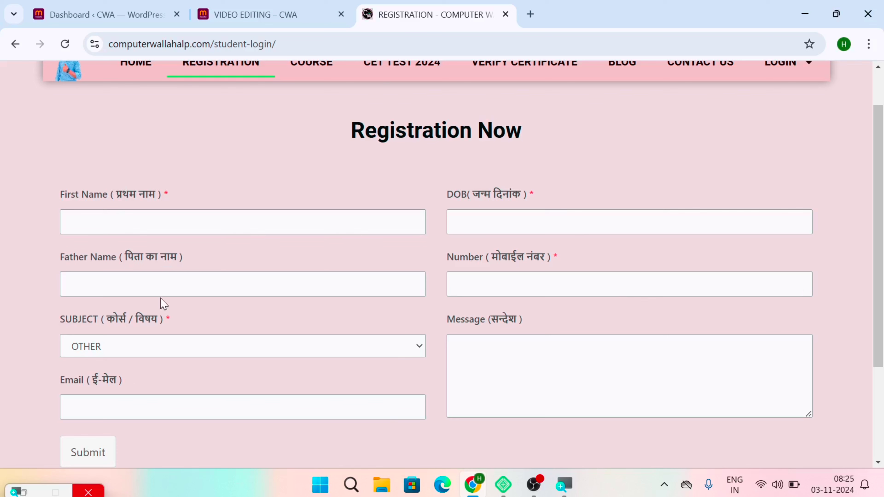
Switch to the WordPress dashboard and open the page for adding a new plugin.
left_click(112, 12)
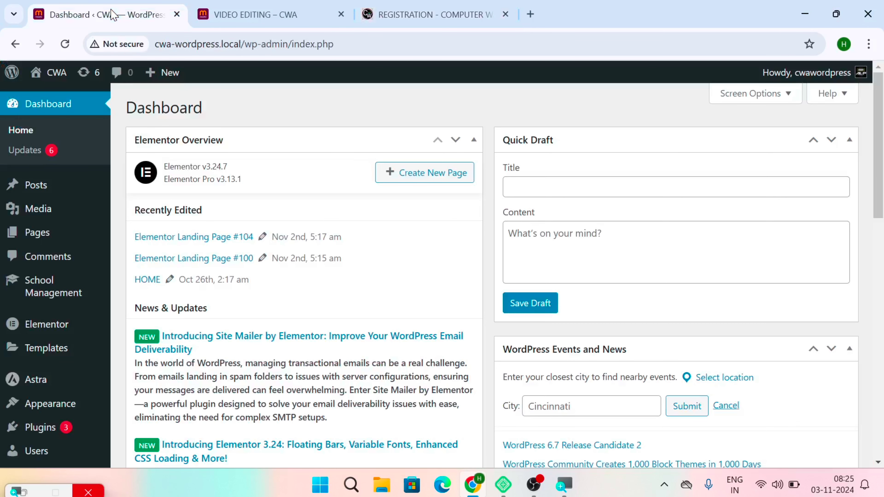
mouse_move(31, 360)
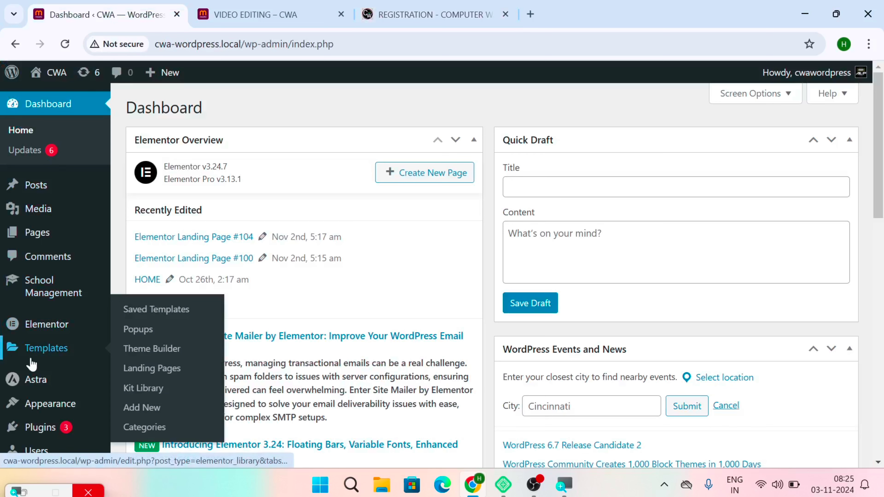
left_click(38, 429)
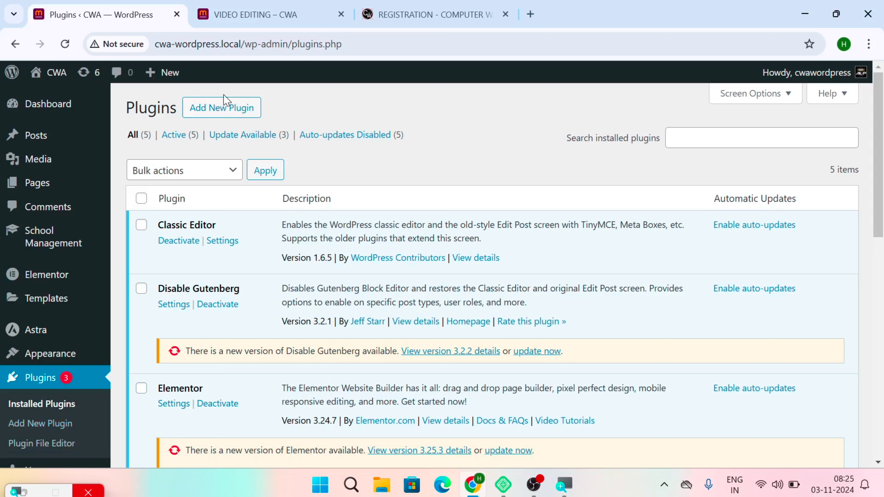
left_click(216, 110)
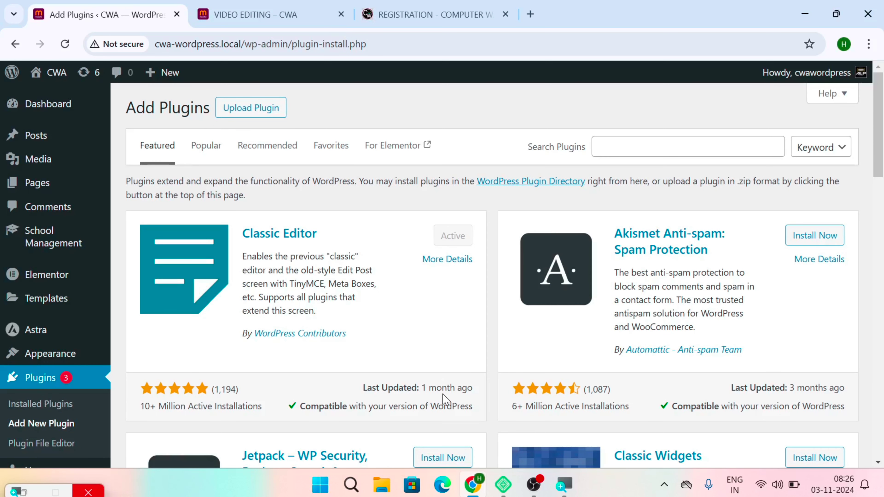
Search the plugin directory for WPFORM.
left_click(615, 154)
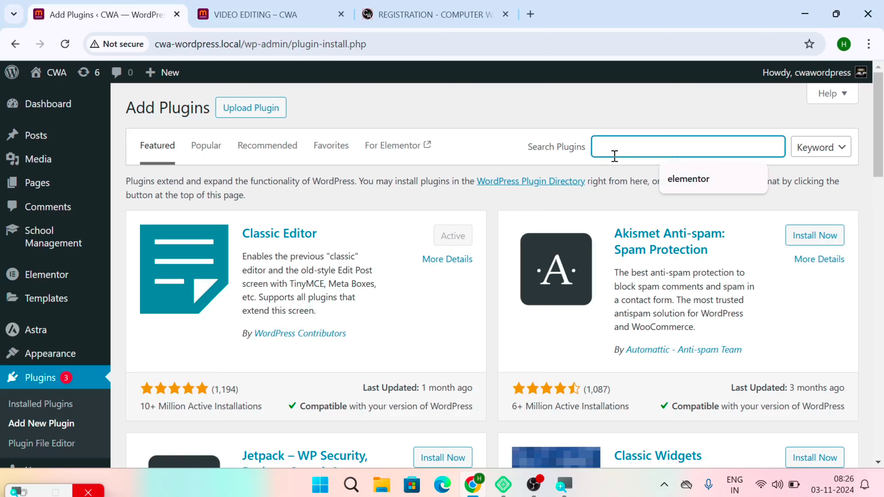
type("WP")
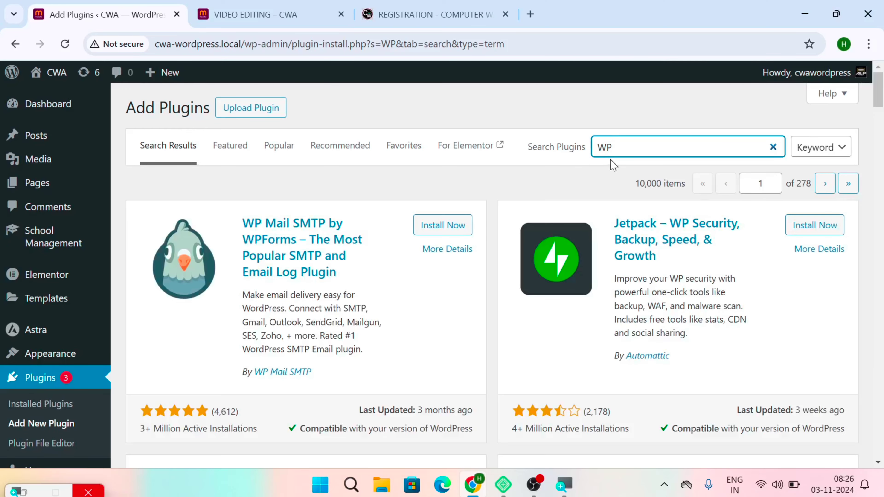
scroll(584, 300, "down", 5)
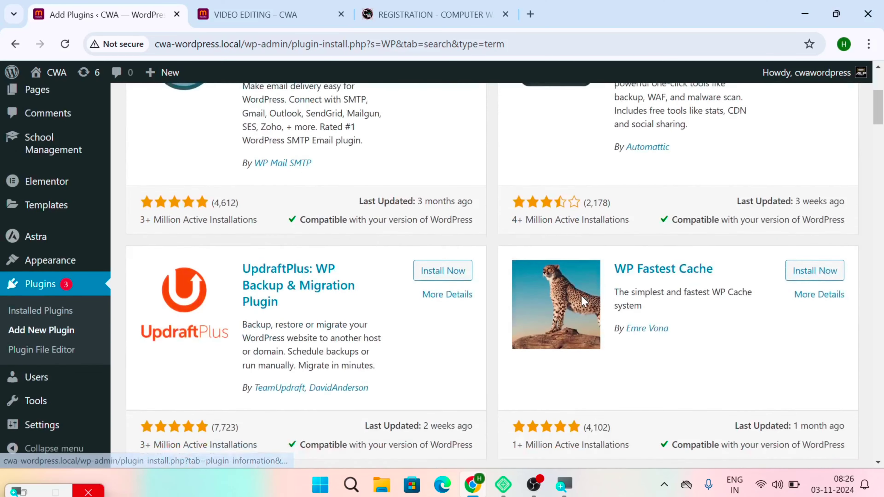
scroll(584, 300, "down", 10)
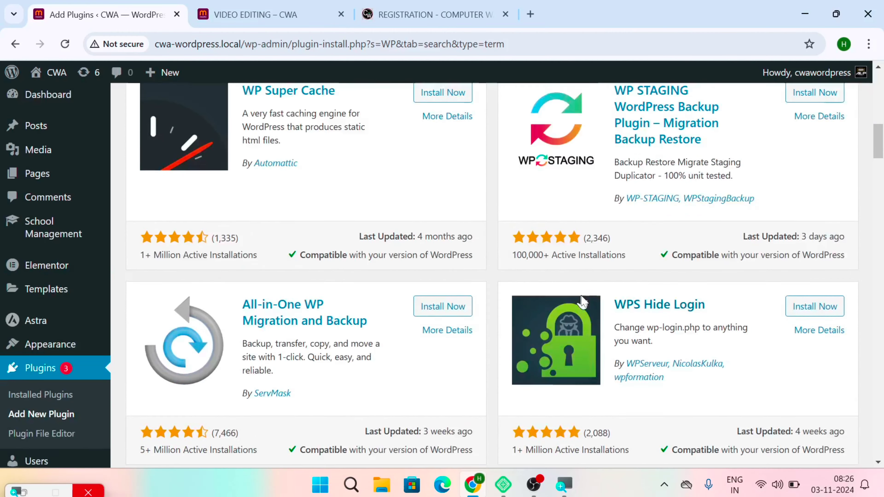
scroll(583, 300, "up", 15)
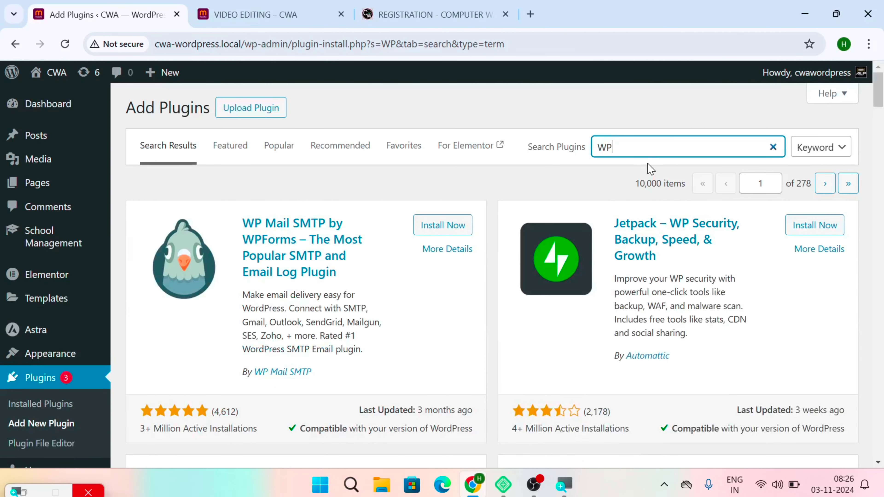
type("FORM")
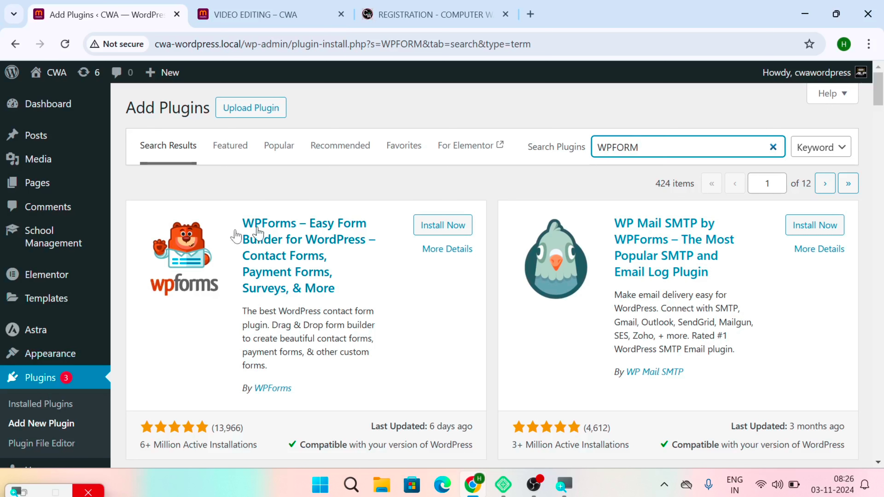
Install and activate the WPForms – Easy Form Builder plugin, reviewing the fields of the live registration page during installation.
left_click(445, 227)
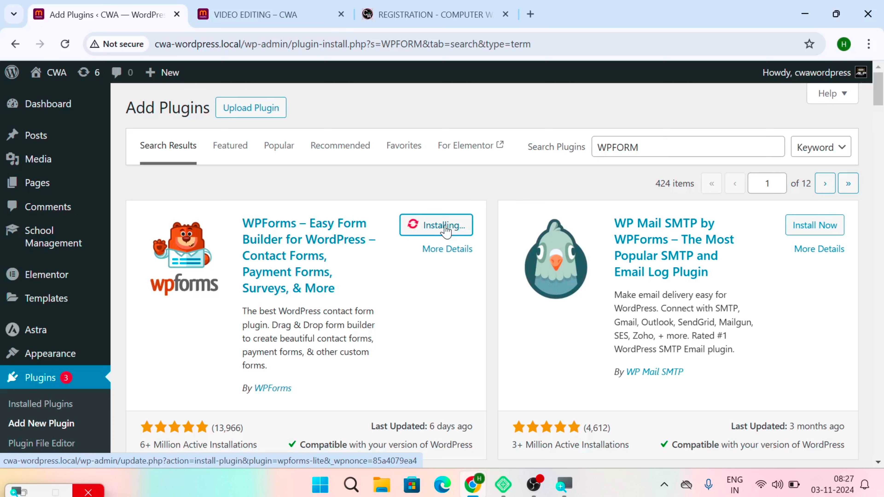
left_click(466, 15)
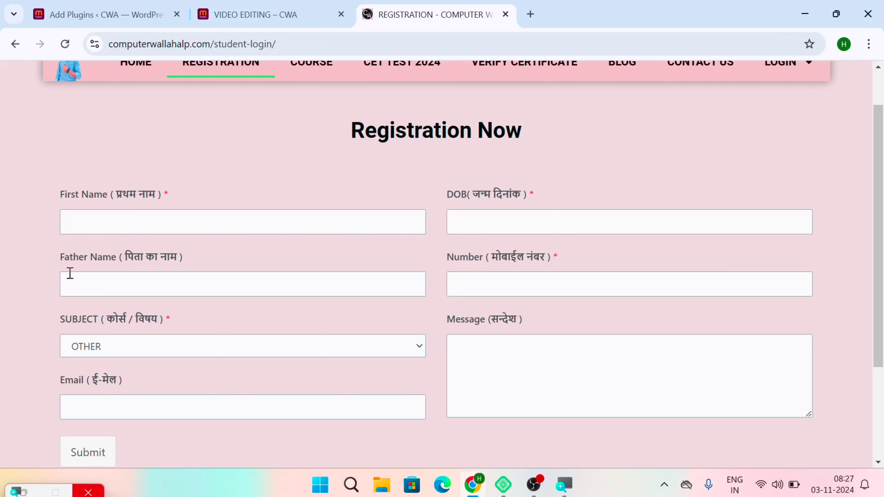
scroll(193, 435, "down", 2)
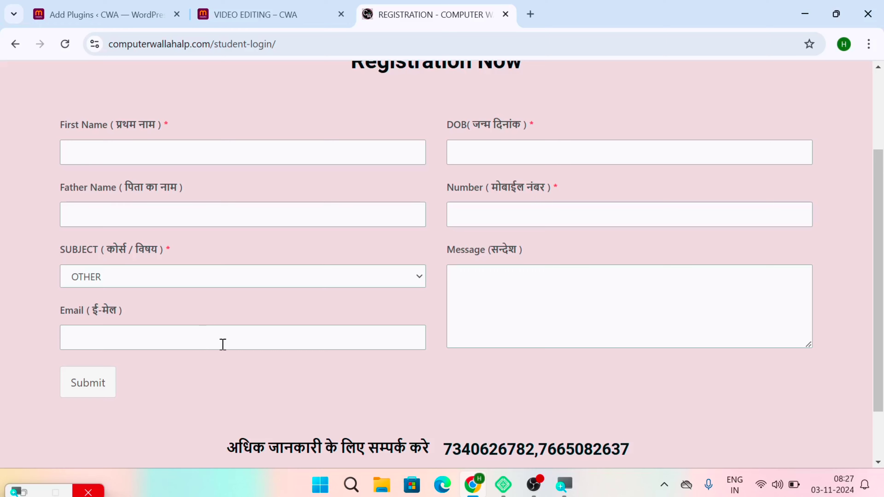
scroll(224, 334, "up", 3)
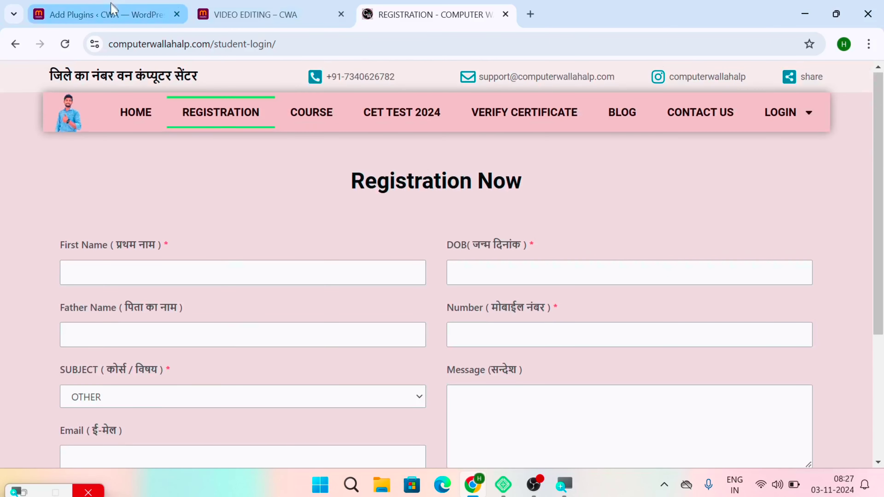
left_click(112, 9)
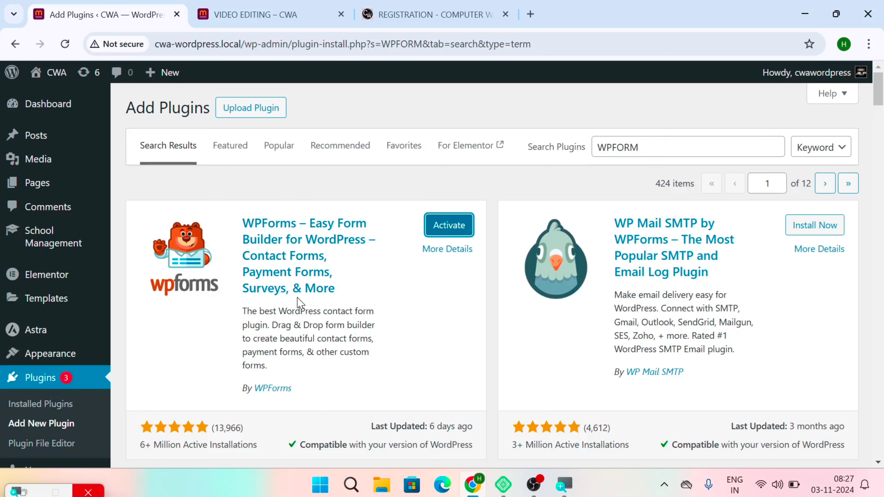
left_click(441, 230)
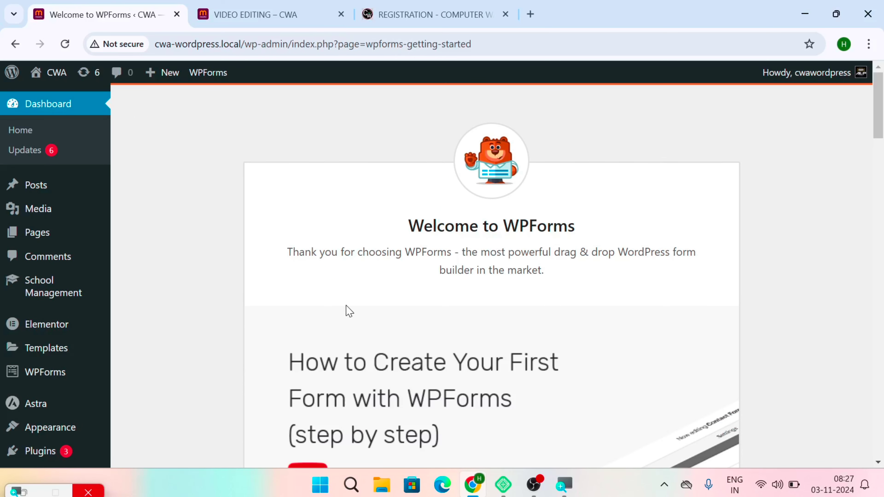
Examine the WPForms welcome page, including the features, the PRO upgrade offer and the testimonials.
scroll(500, 330, "down", 3)
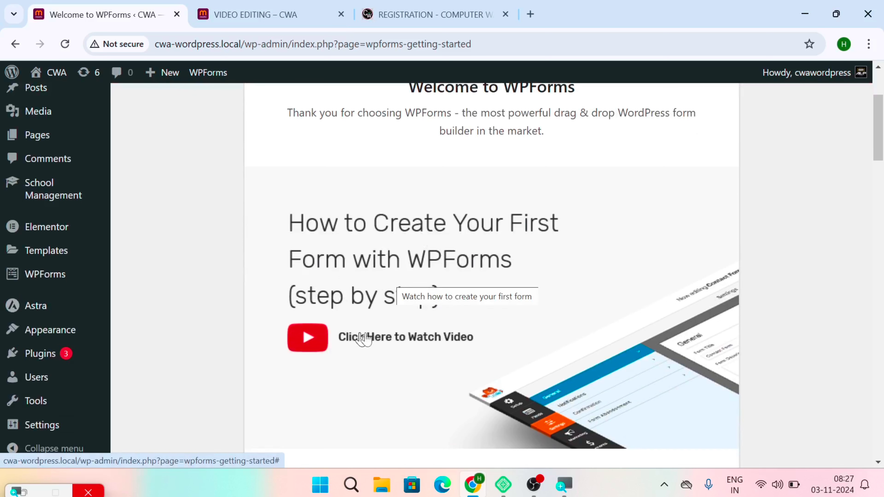
scroll(404, 337, "down", 4)
scroll(405, 337, "down", 3)
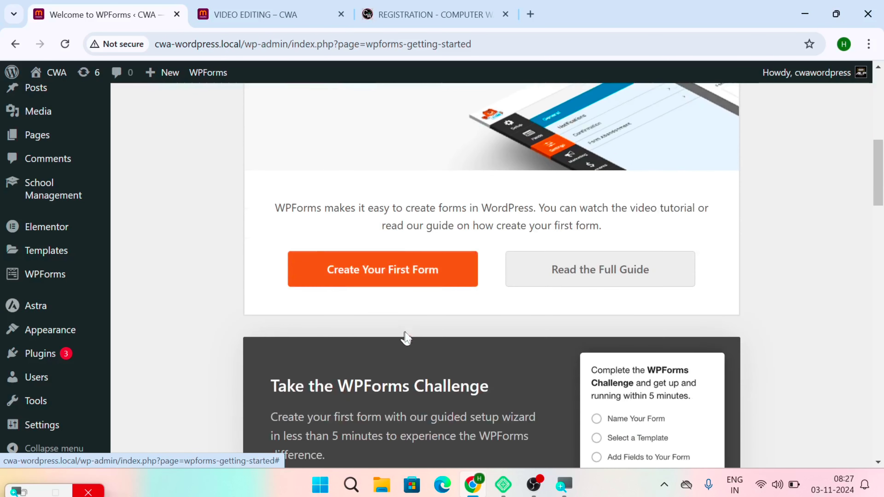
scroll(406, 337, "down", 3)
scroll(407, 337, "down", 10)
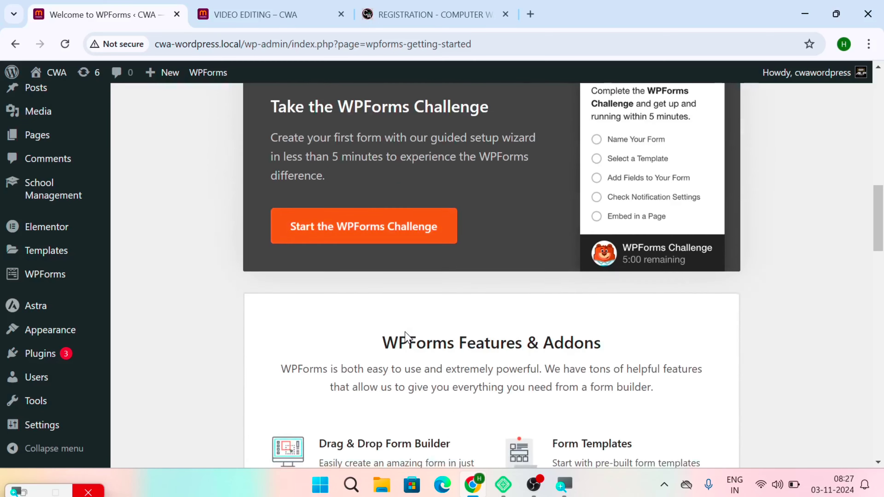
scroll(405, 334, "down", 10)
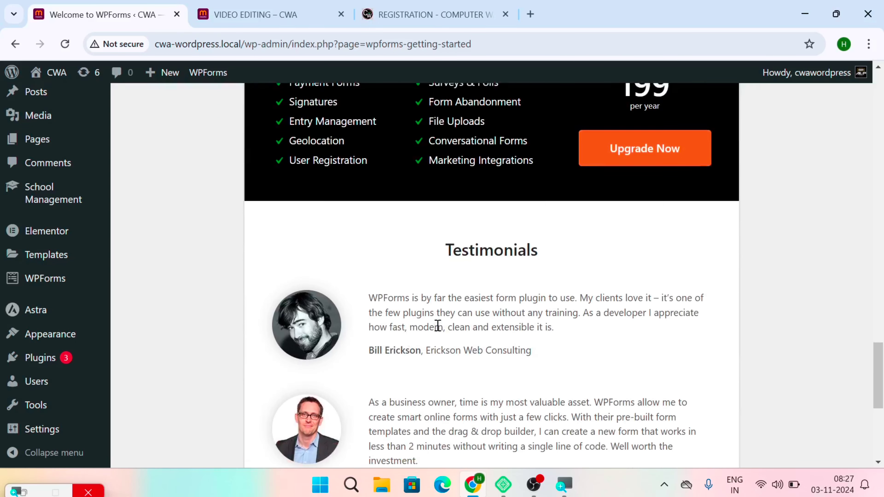
scroll(440, 327, "up", 3)
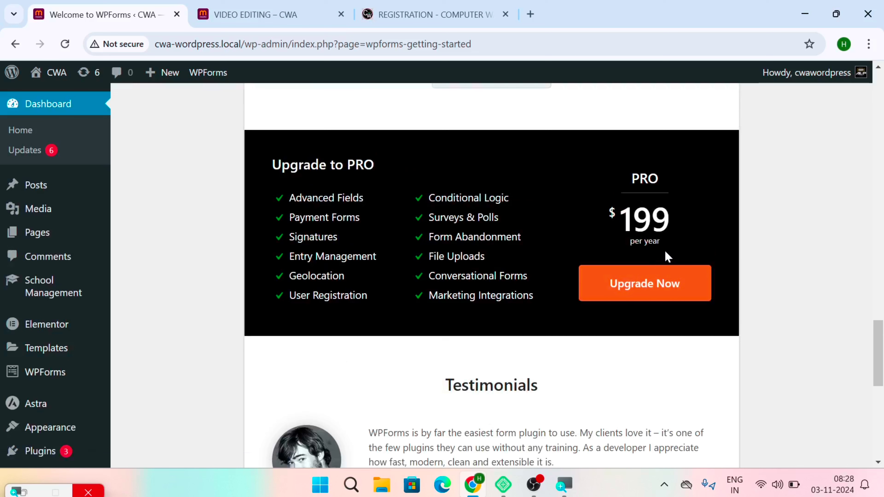
scroll(598, 251, "down", 10)
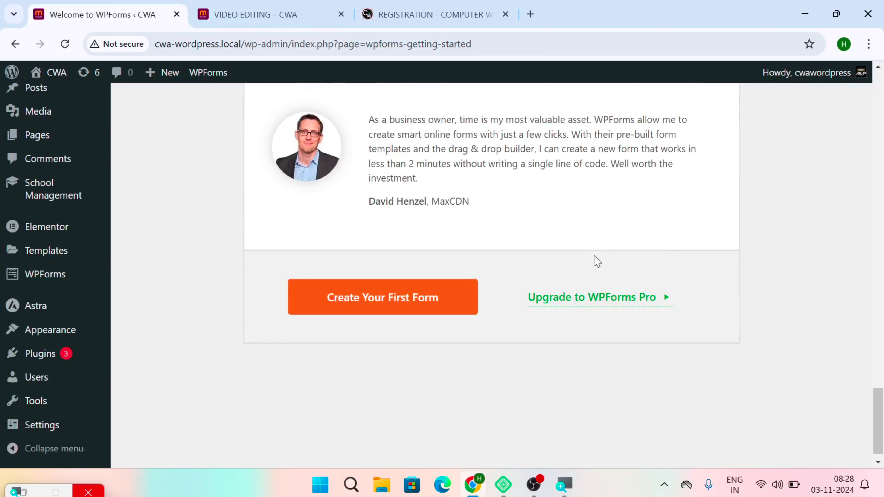
scroll(598, 265, "up", 8)
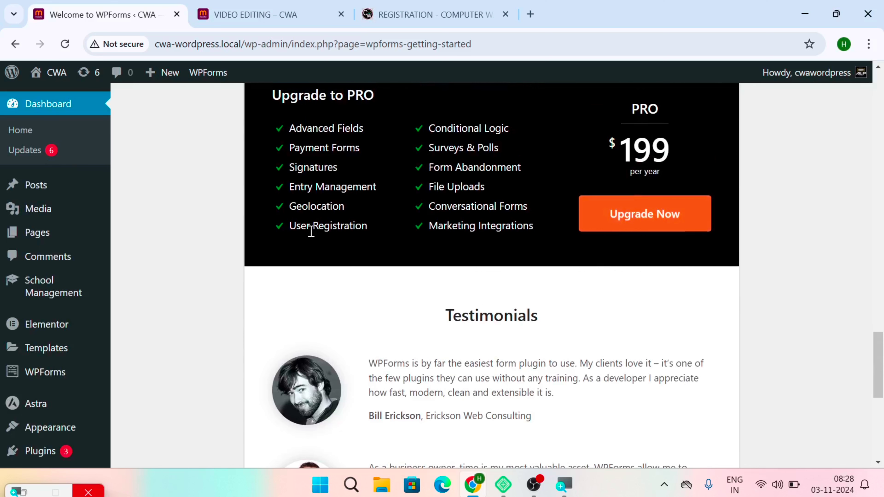
scroll(504, 208, "up", 15)
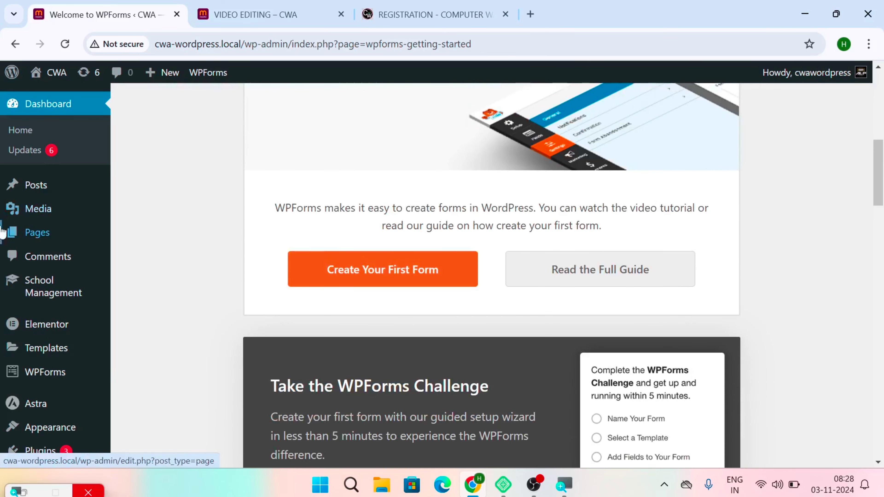
Open the WPForms Forms Overview page and look through it for the option to create a form.
scroll(14, 324, "down", 6)
mouse_move(14, 329)
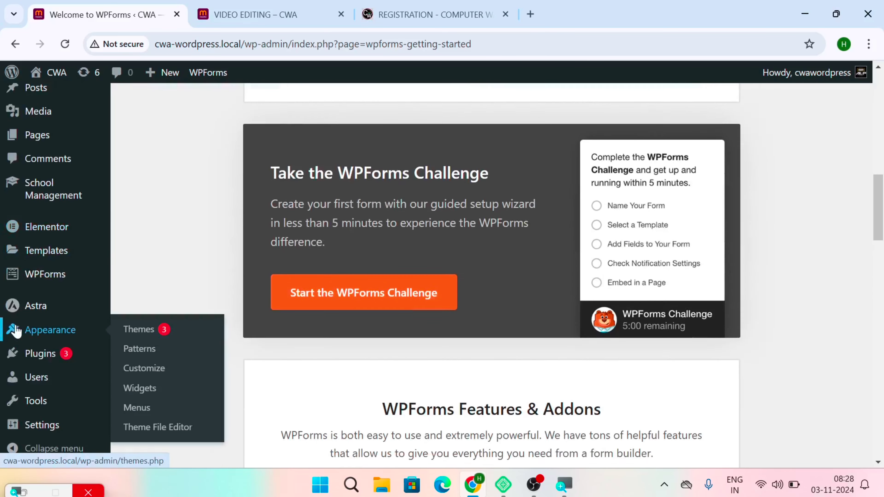
scroll(16, 337, "up", 5)
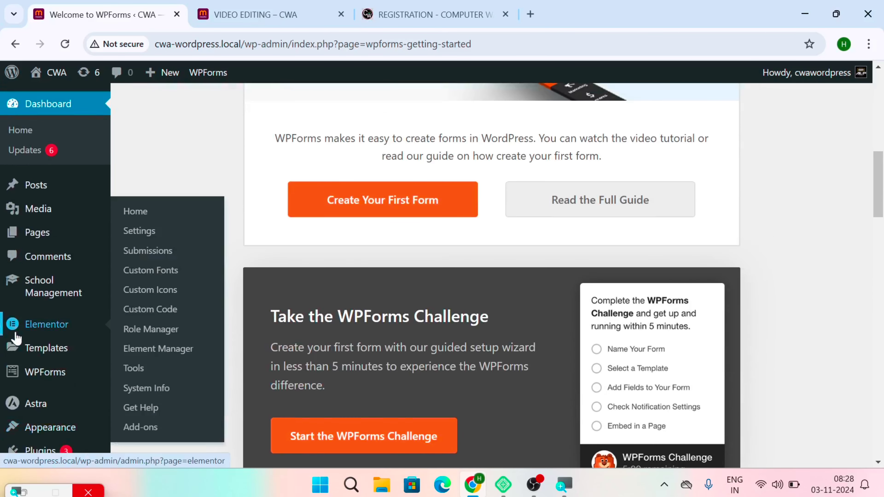
mouse_move(11, 366)
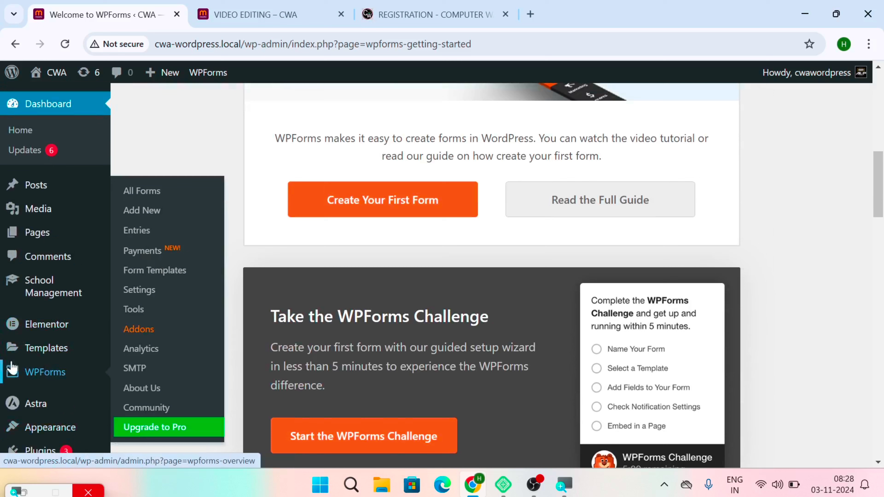
left_click(39, 377)
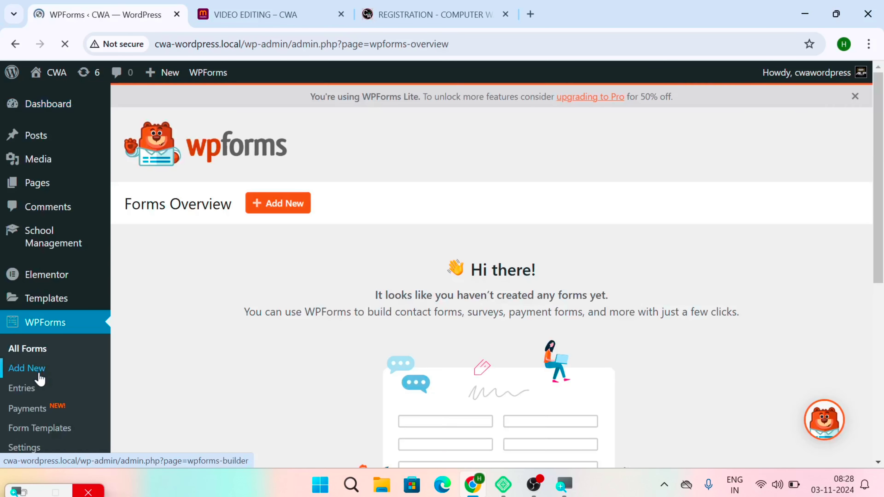
scroll(395, 359, "down", 10)
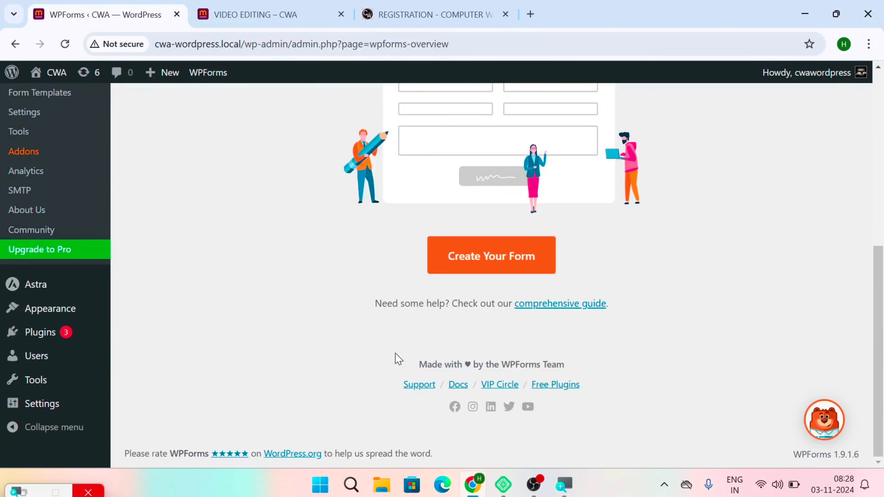
scroll(396, 355, "up", 10)
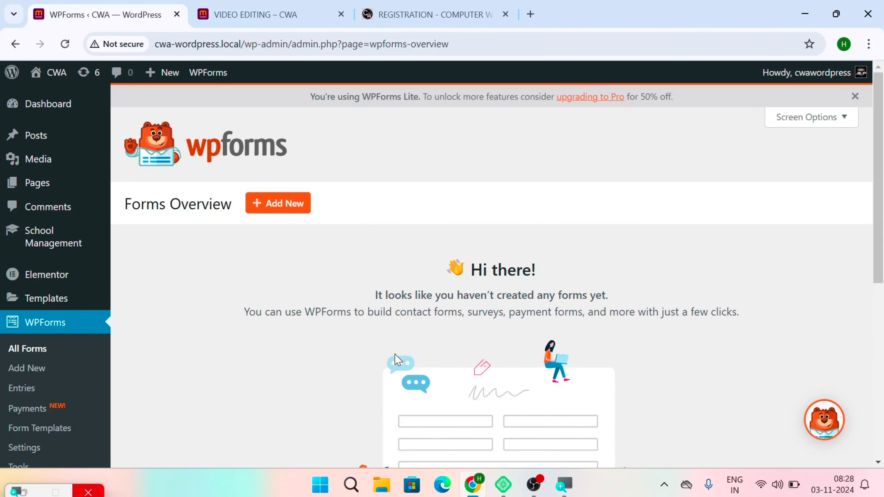
scroll(395, 357, "down", 10)
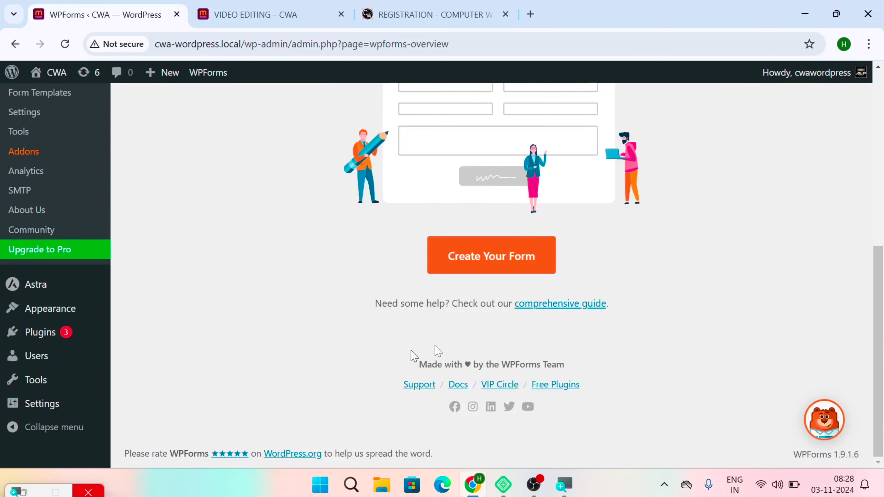
Start creating a new form in the WPForms builder and complete the guided tour's Name Your Form tip without entering a name.
left_click(475, 257)
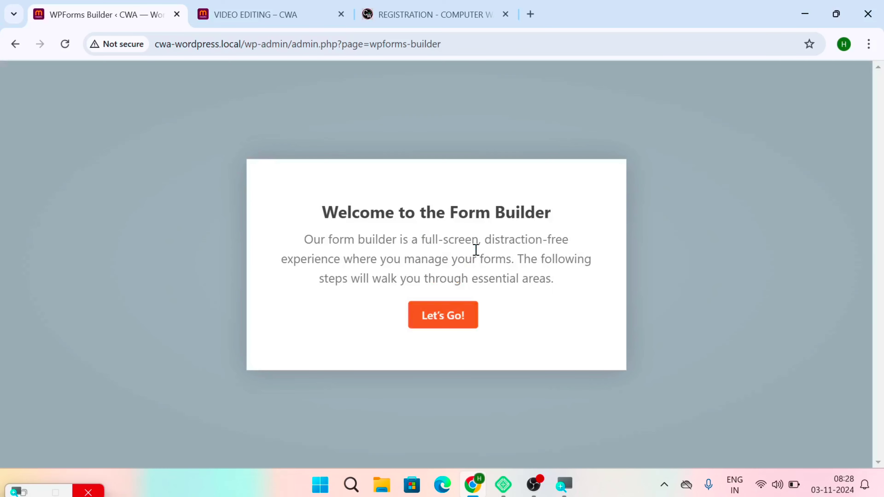
left_click(442, 328)
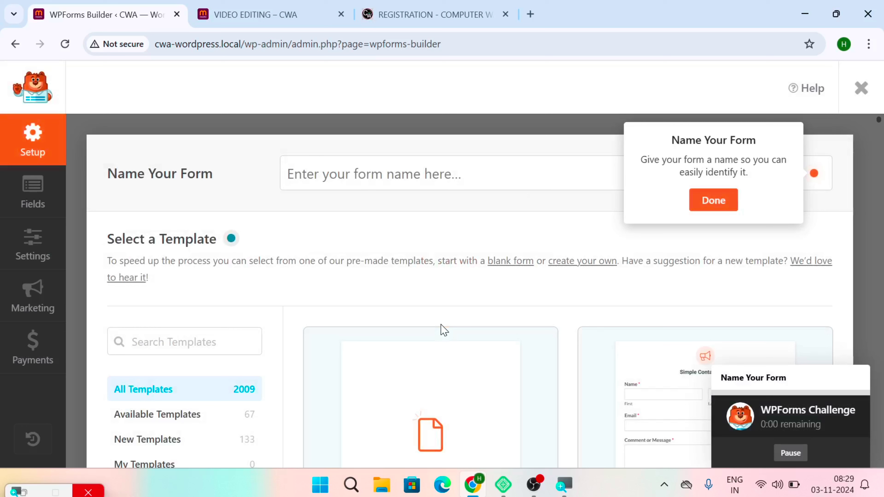
left_click(710, 205)
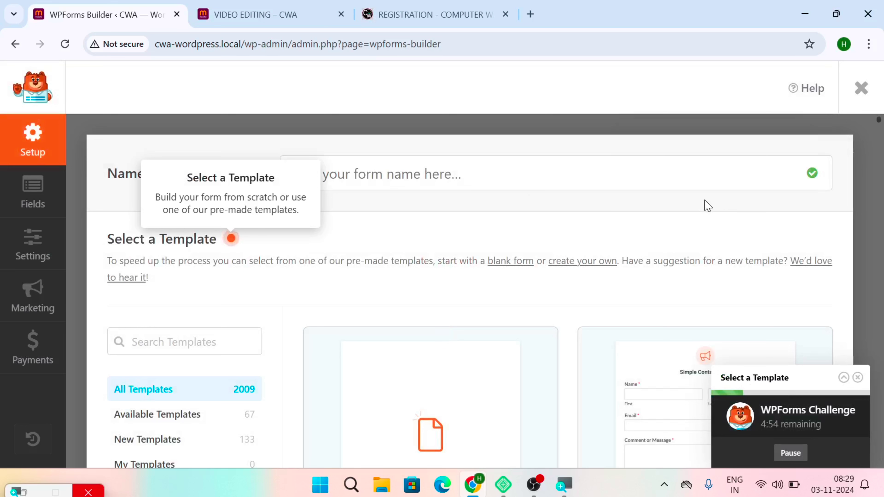
scroll(666, 214, "down", 2)
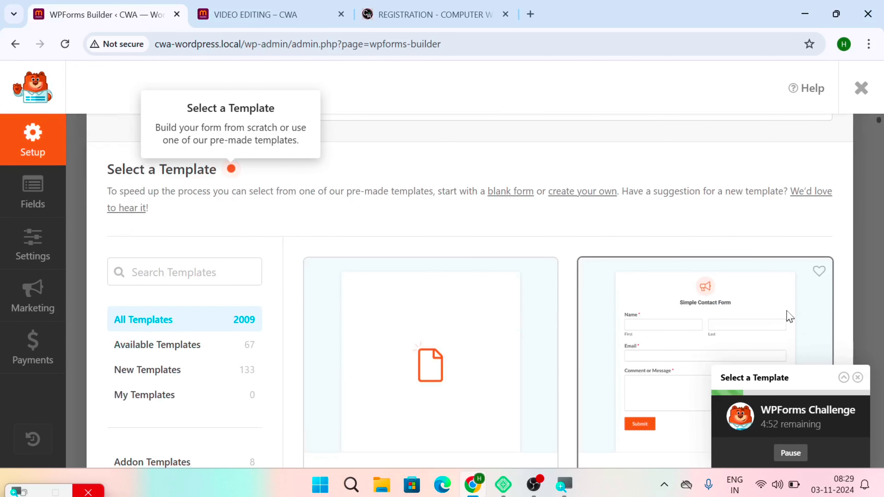
Look over the WPForms Challenge checklist and the available form templates, and dismiss the guided challenge.
left_click(844, 377)
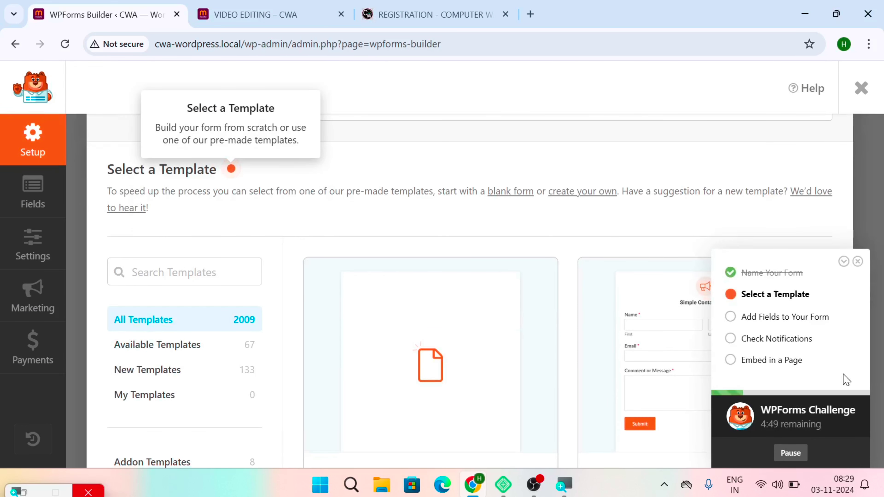
left_click(843, 262)
scroll(389, 266, "down", 1)
scroll(388, 267, "down", 20)
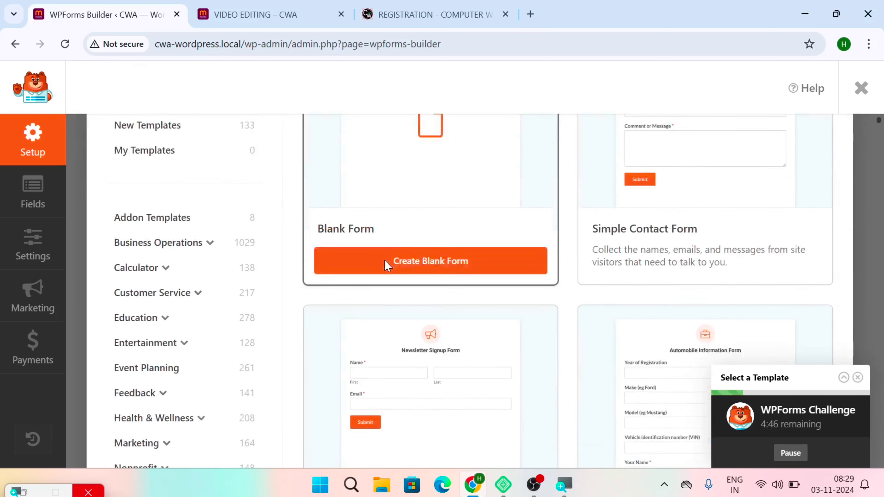
scroll(389, 266, "down", 10)
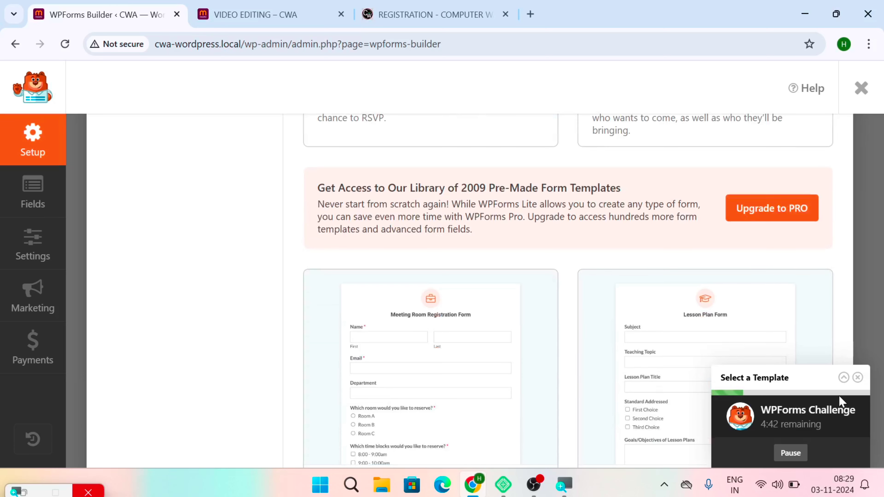
left_click(858, 378)
Create a new form from the Blank Form template.
scroll(813, 367, "up", 20)
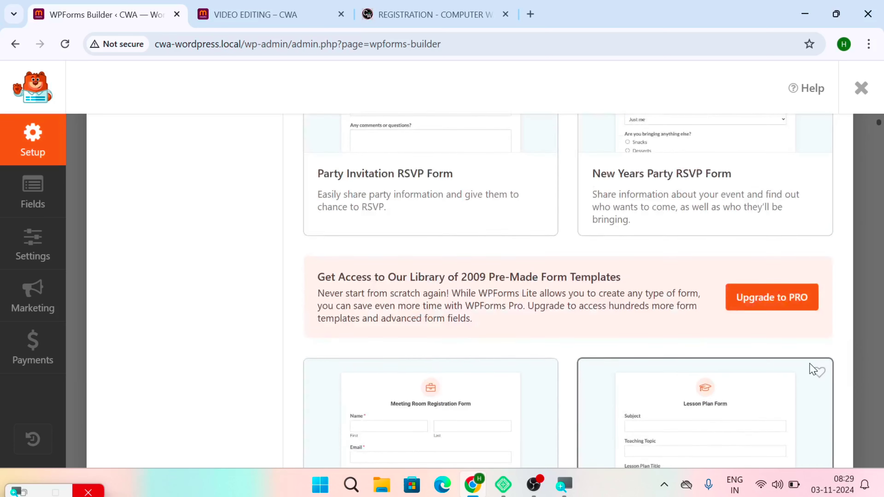
scroll(811, 367, "up", 10)
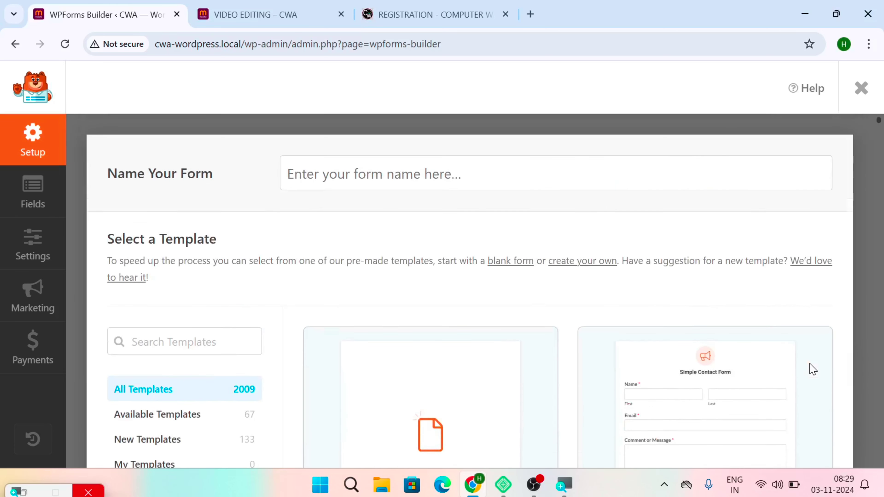
scroll(811, 367, "down", 4)
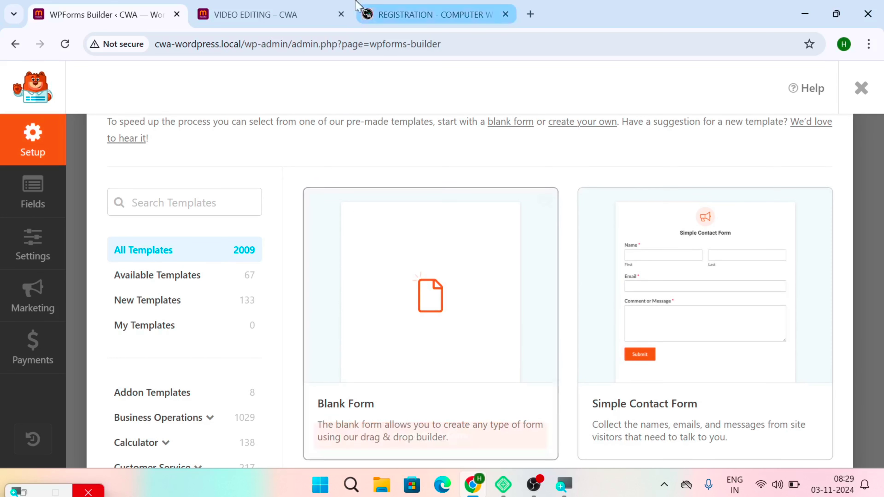
mouse_move(419, 362)
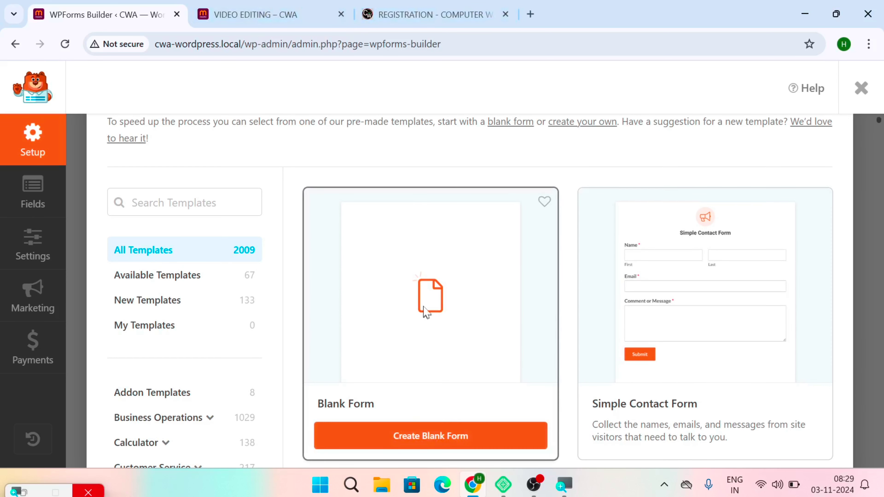
left_click(411, 431)
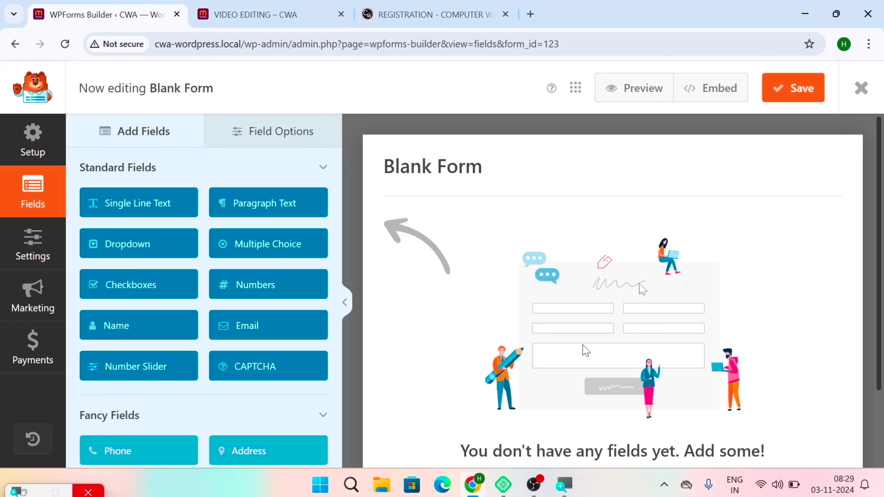
Add a Name field to the blank form and duplicate that field.
scroll(688, 364, "down", 2)
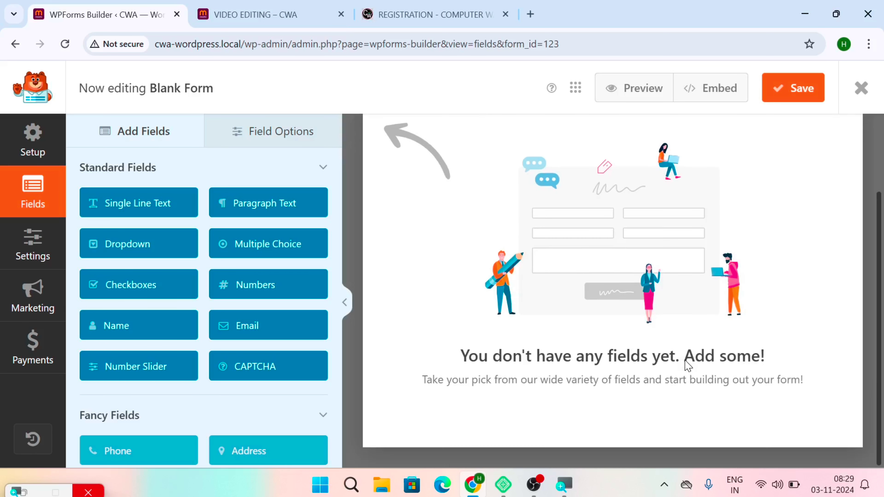
scroll(686, 361, "up", 2)
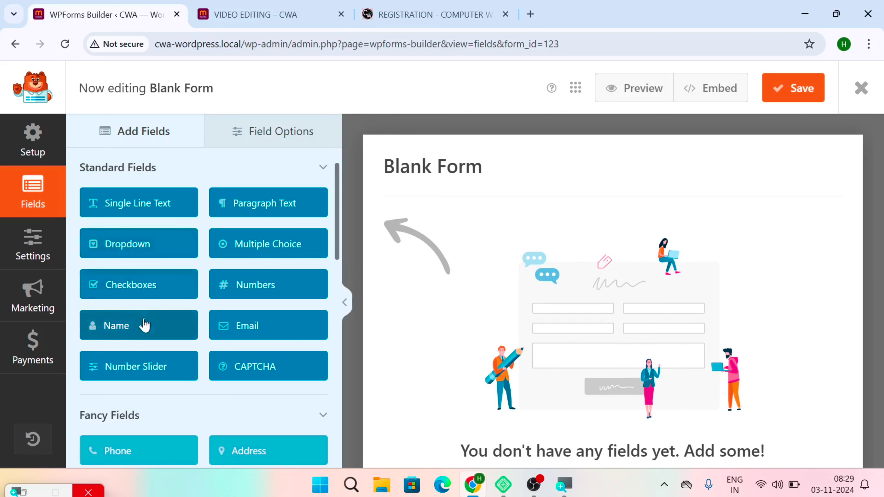
left_click_drag(136, 329, 485, 289)
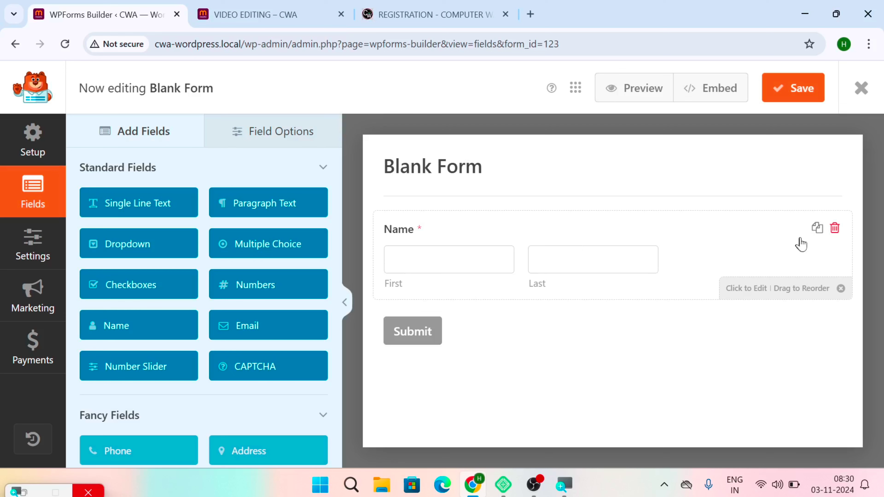
left_click(818, 228)
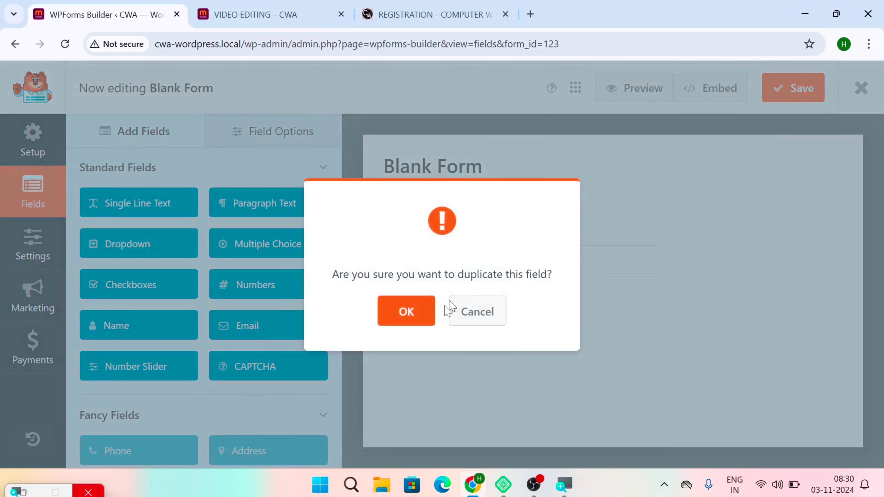
left_click(408, 319)
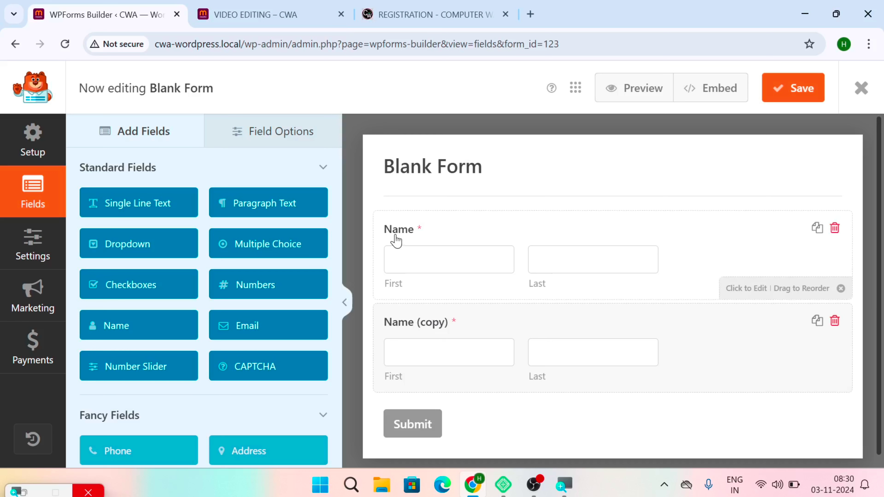
Change the label of the duplicated Name field to FATHER NAME.
left_click(433, 328)
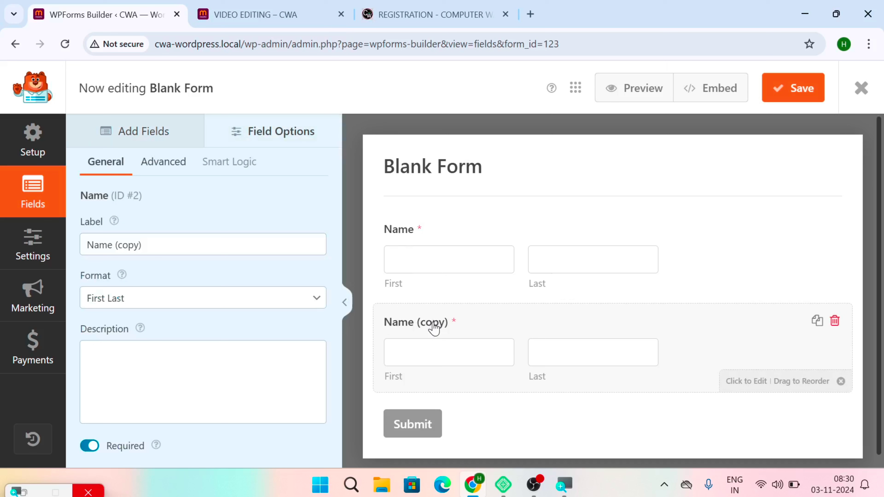
left_click_drag(145, 244, 84, 244)
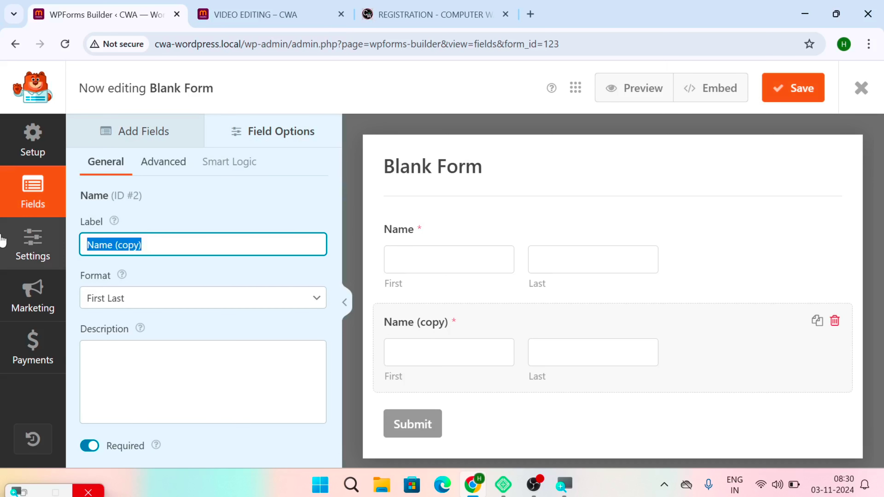
type("f")
key("BackSpace")
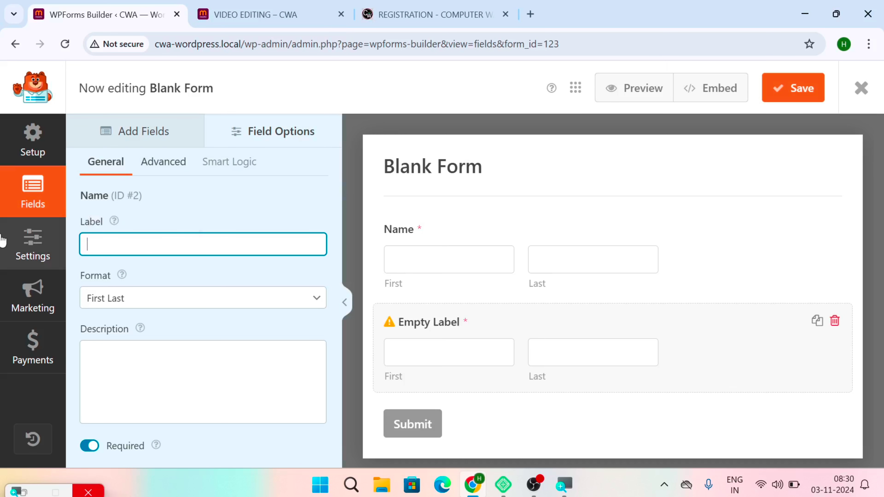
type("FATHER NAME")
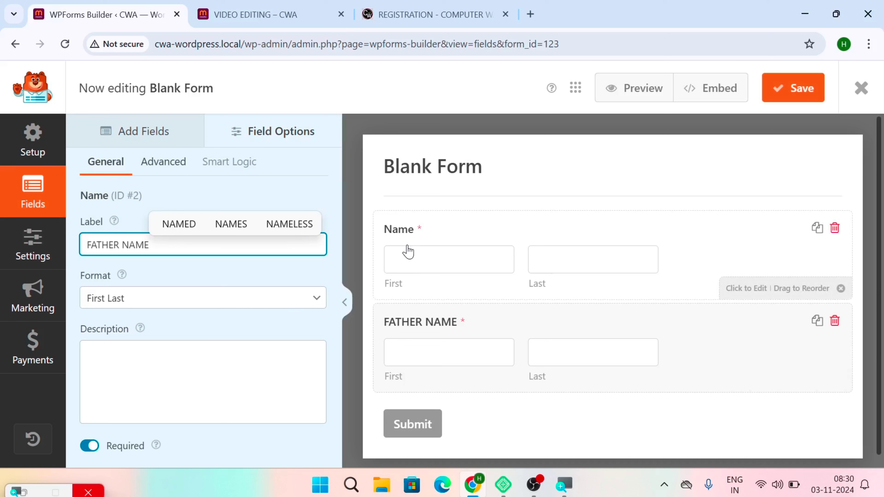
Try to add a Date / Time field from the fancy fields to the form.
scroll(416, 371, "down", 1)
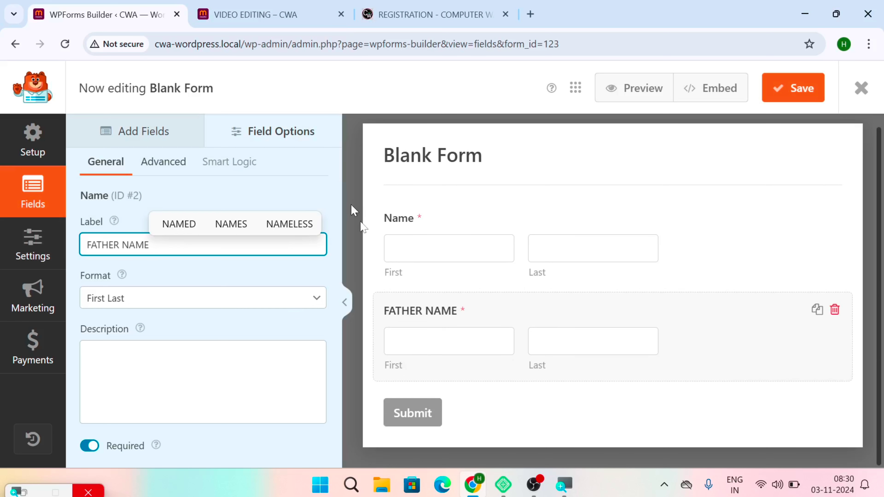
left_click(147, 132)
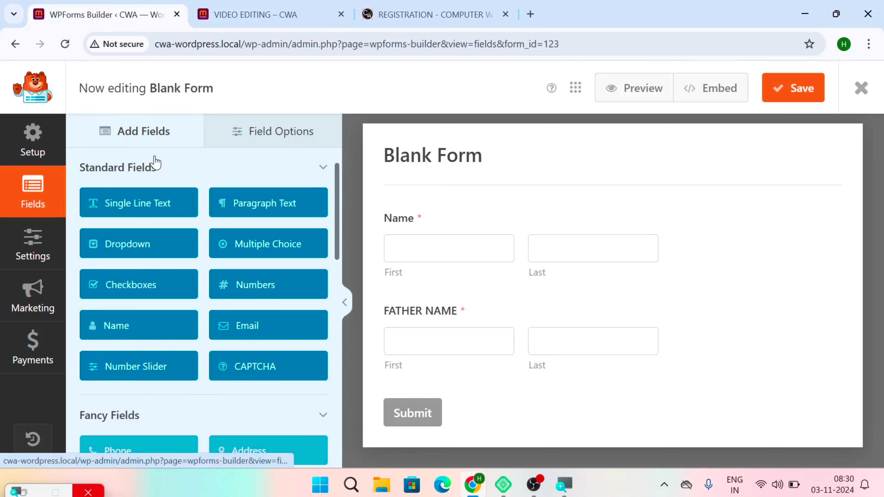
scroll(175, 219, "down", 2)
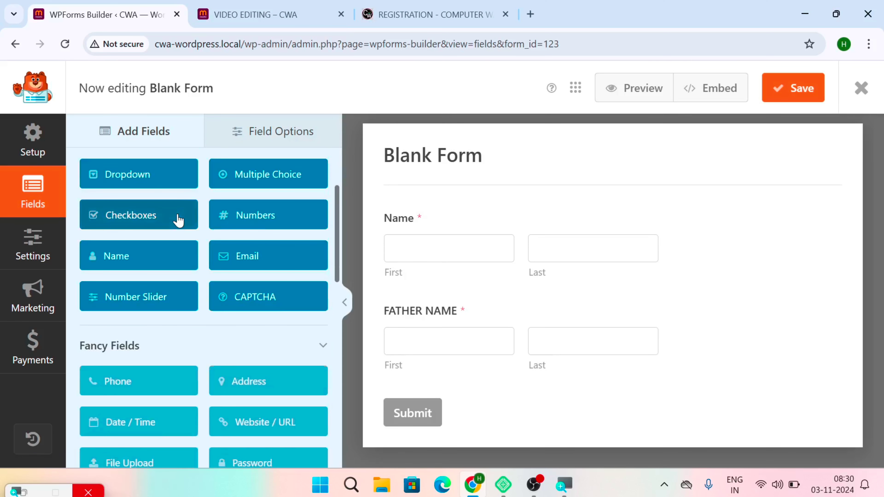
scroll(177, 220, "down", 2)
scroll(178, 221, "down", 2)
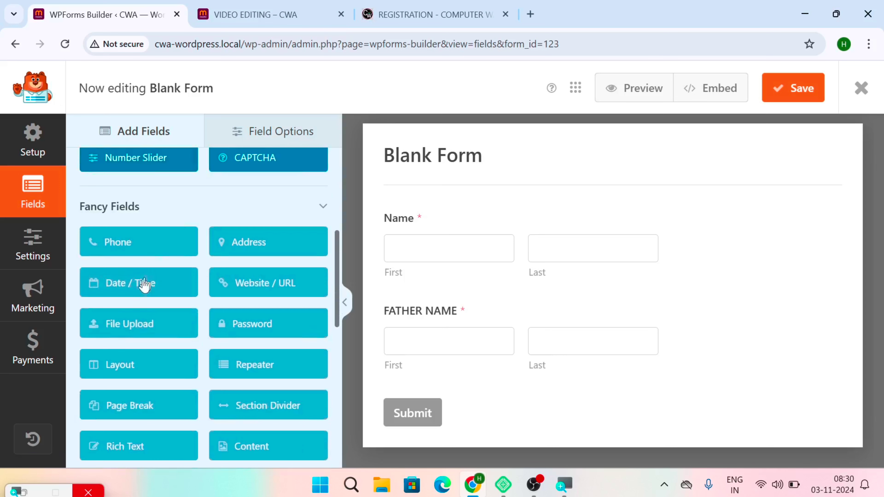
left_click(143, 285)
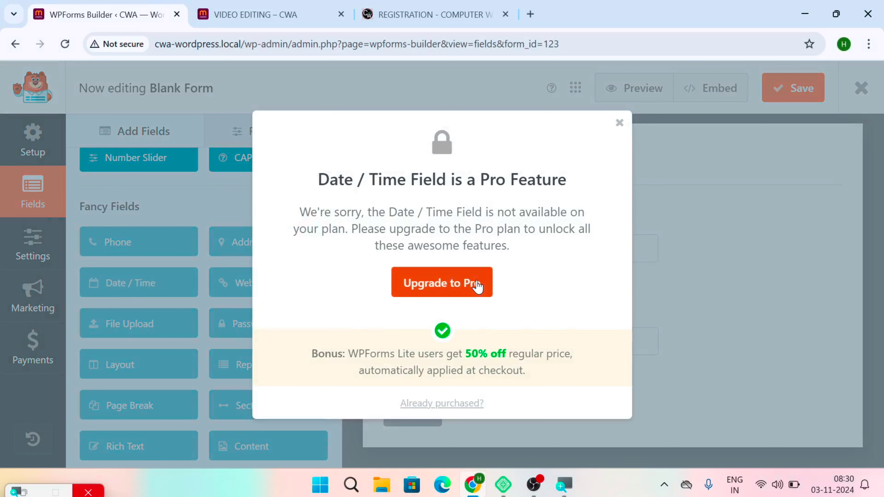
left_click(619, 122)
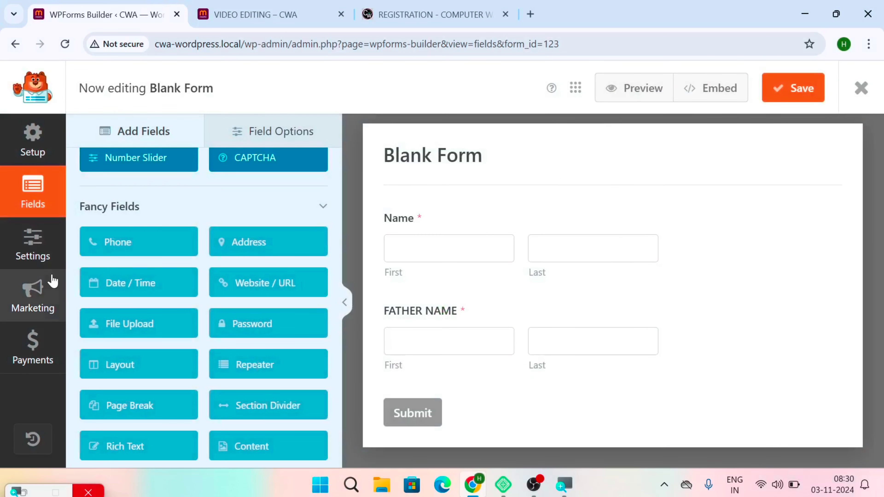
Add a Single Line Text field below the FATHER NAME field and label it DOB.
scroll(181, 261, "down", 4)
scroll(181, 264, "up", 6)
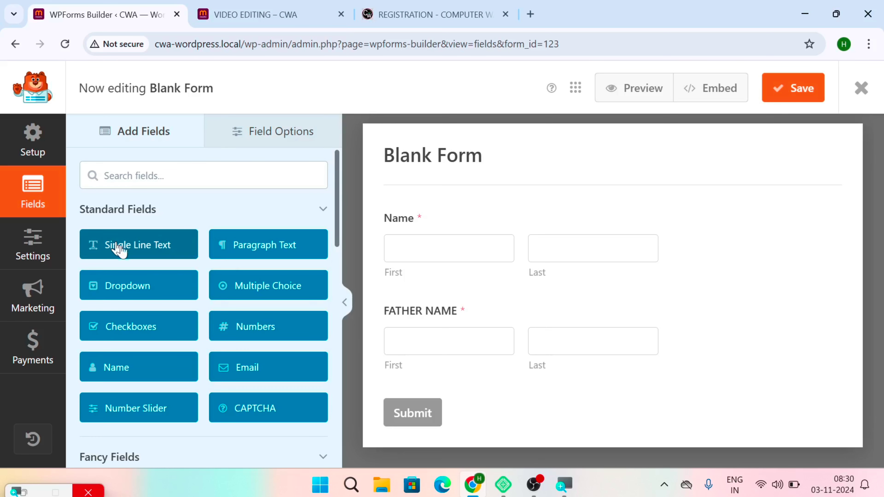
left_click_drag(118, 248, 442, 380)
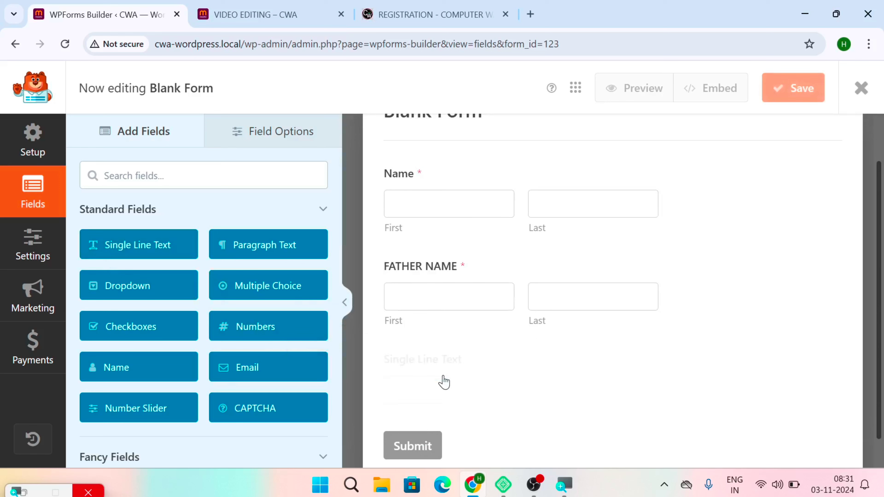
left_click(438, 358)
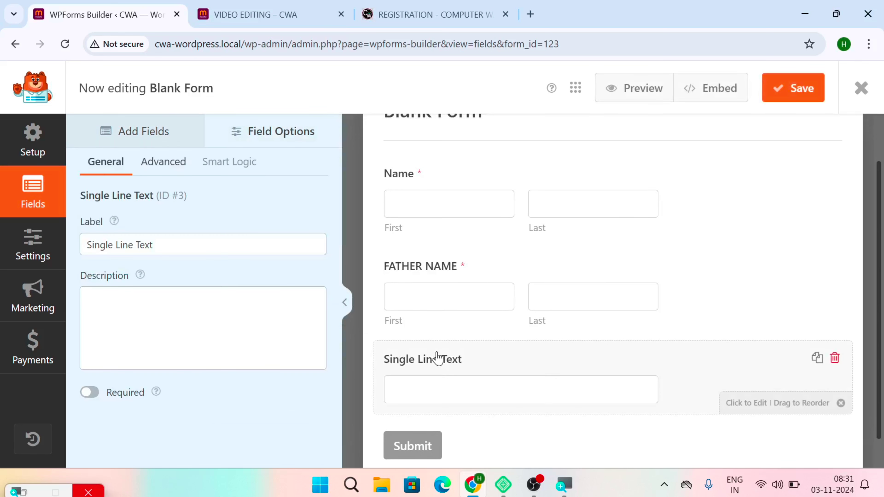
left_click_drag(229, 242, 2, 185)
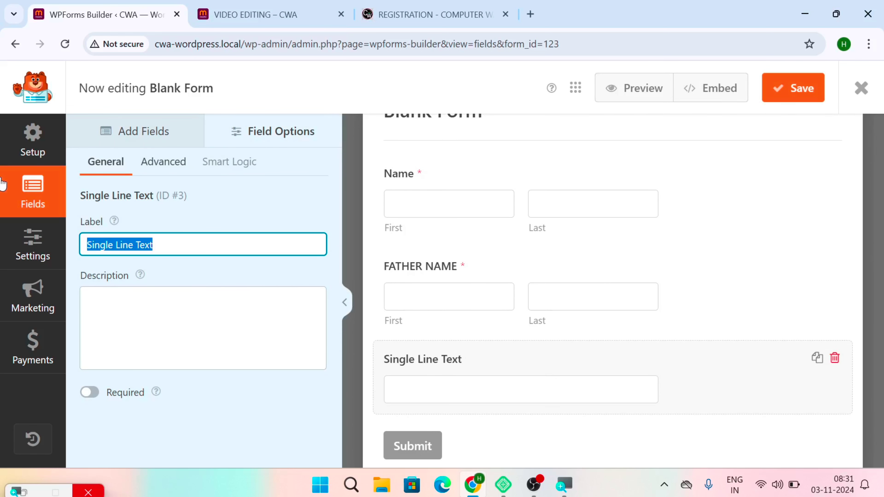
type("DOB")
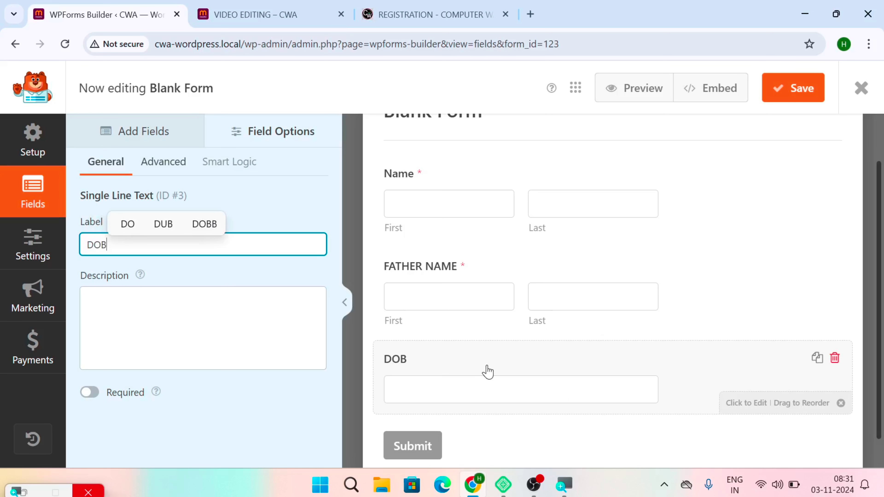
Add an Email field between the DOB field and the form's Submit button.
scroll(487, 372, "down", 1)
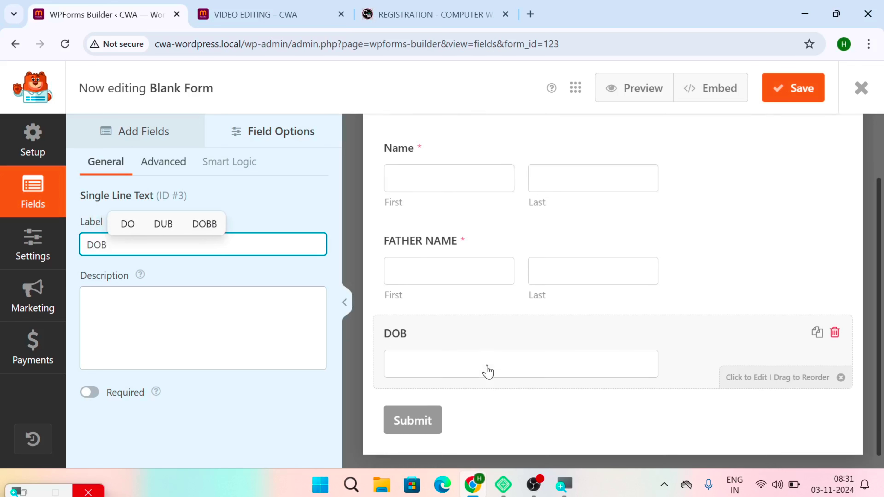
left_click(136, 134)
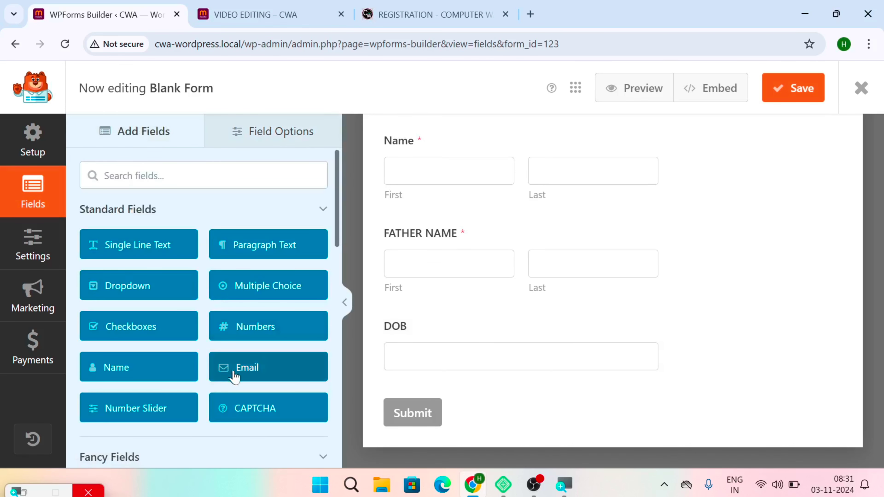
left_click_drag(238, 370, 415, 406)
left_click_drag(431, 376, 440, 375)
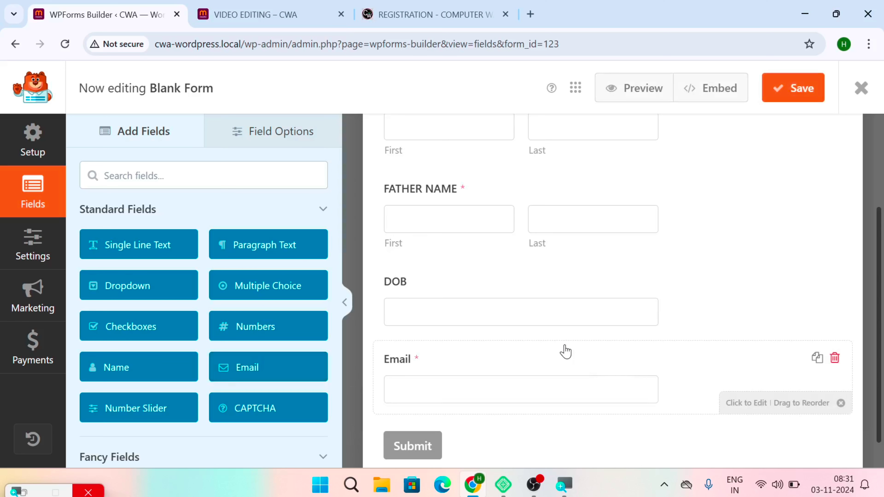
Make the DOB field required and turn off the required setting of the Email field.
scroll(566, 352, "up", 3)
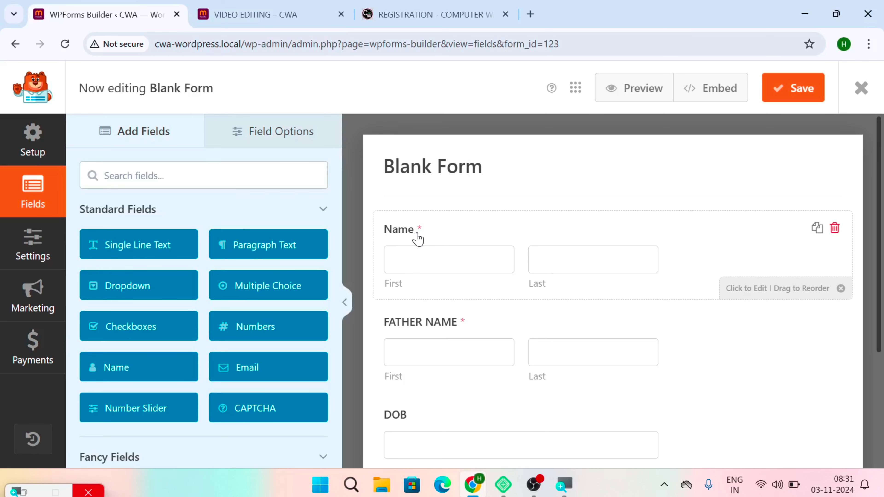
scroll(436, 299, "down", 3)
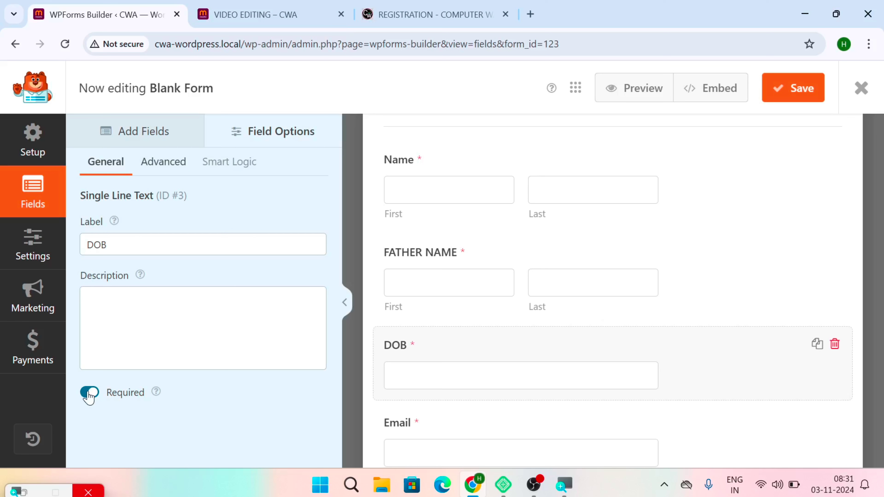
scroll(460, 384, "down", 3)
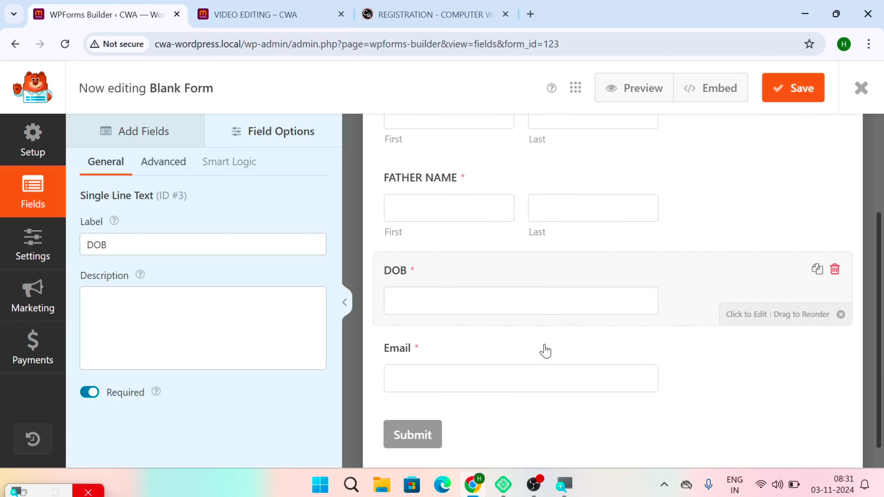
left_click(500, 337)
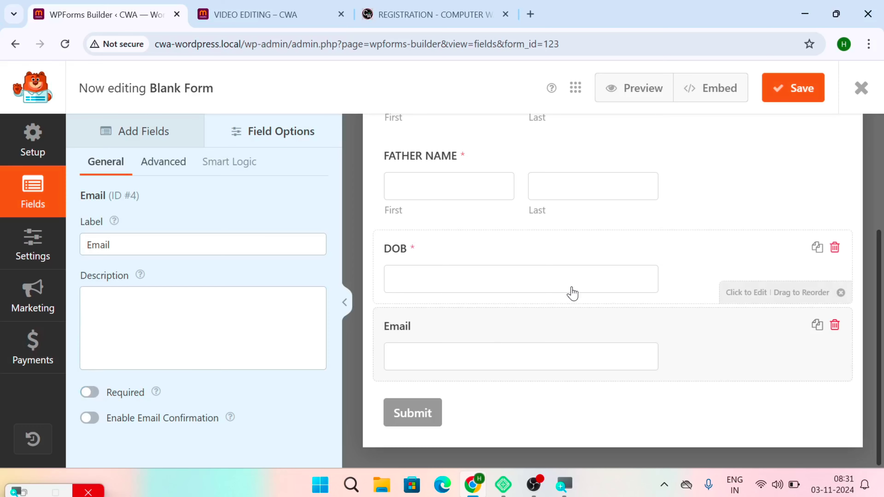
Add a Dropdown field between the Email field and the form's Submit button.
scroll(570, 292, "up", 4)
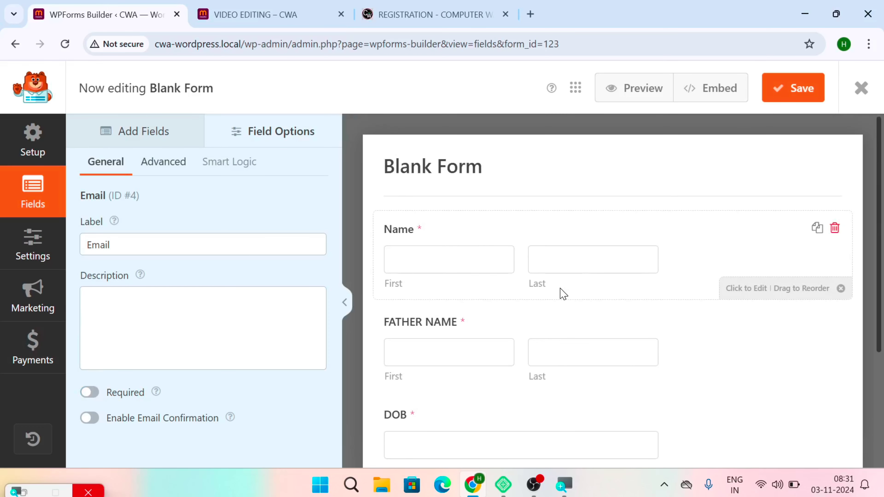
scroll(497, 337, "down", 4)
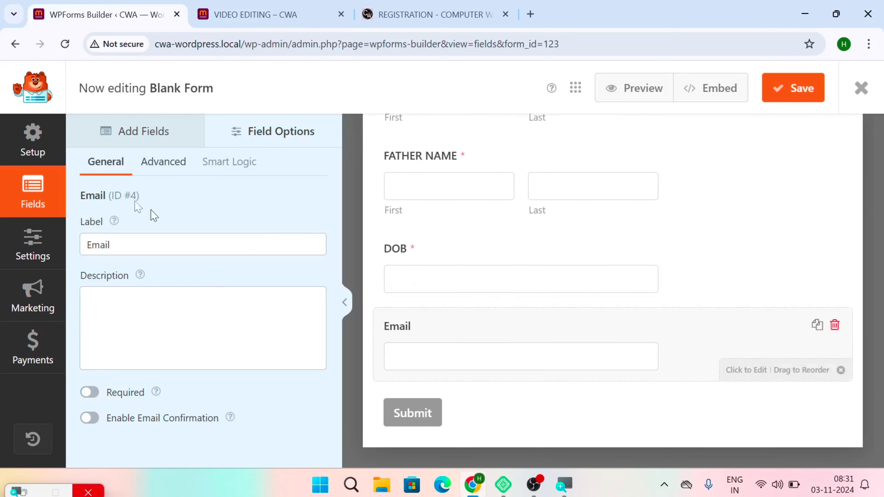
left_click(125, 129)
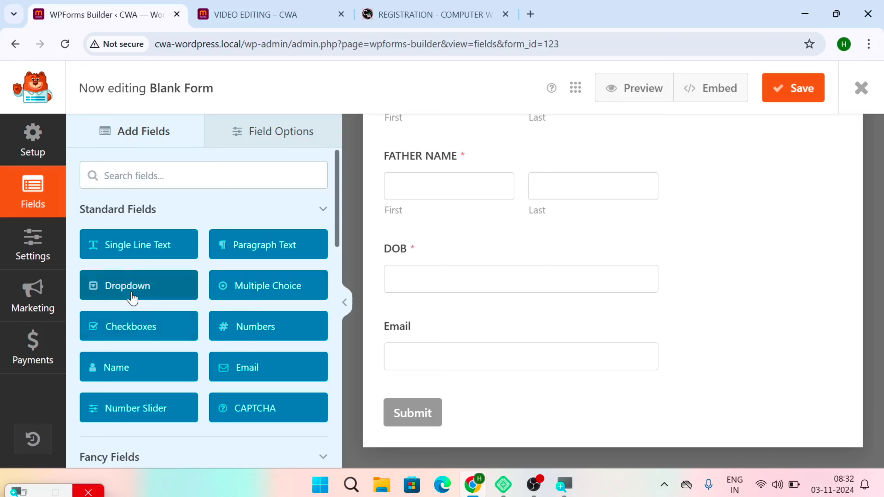
left_click_drag(132, 298, 440, 412)
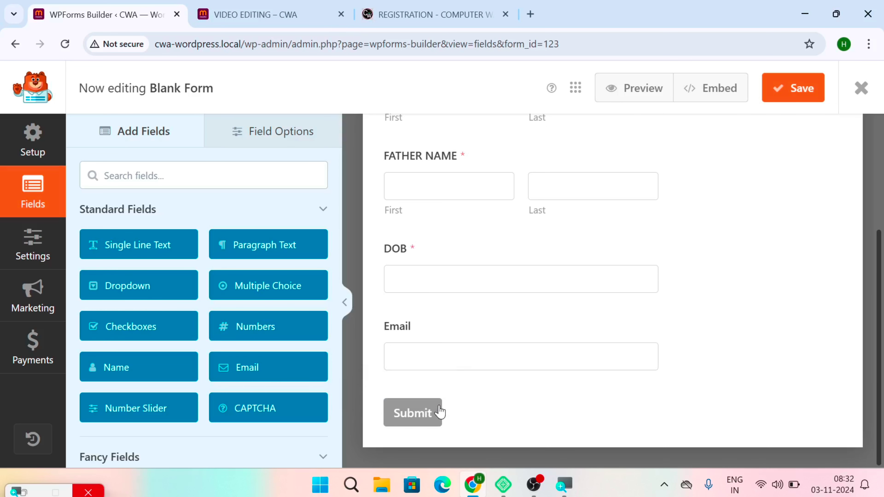
left_click_drag(125, 284, 424, 402)
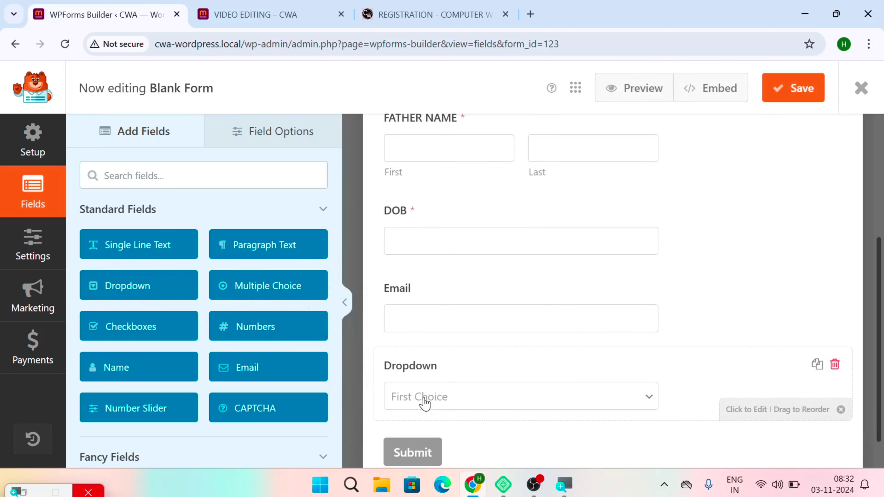
Rename the Dropdown field's three default choices to TALLY PRIME, BASIC COMPUTER and RS-CIT.
left_click(648, 404)
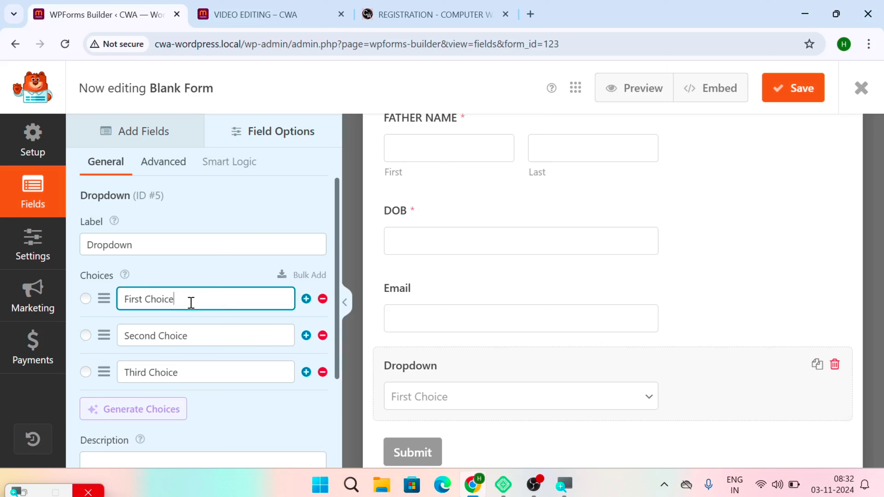
left_click_drag(189, 300, 51, 292)
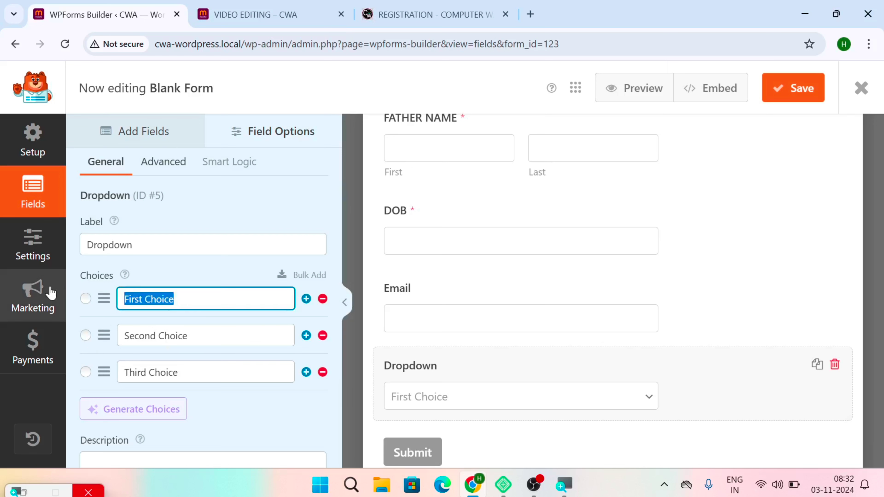
type("TALLY ")
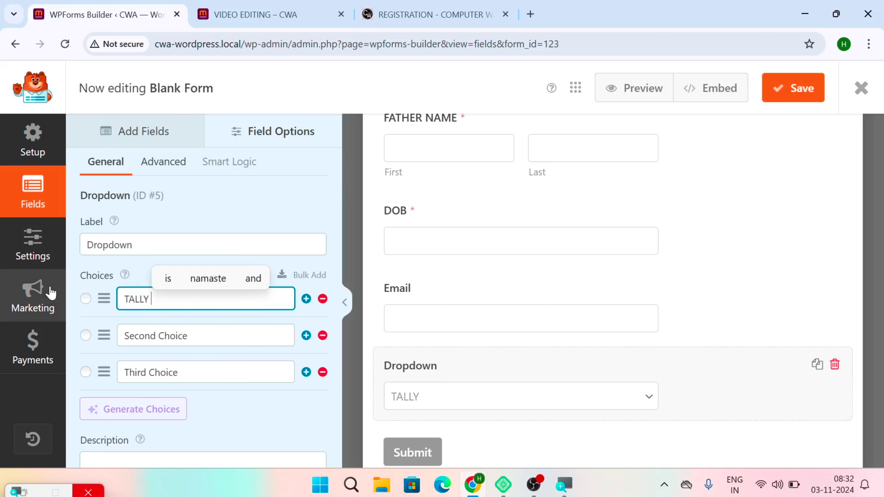
type("PRIME")
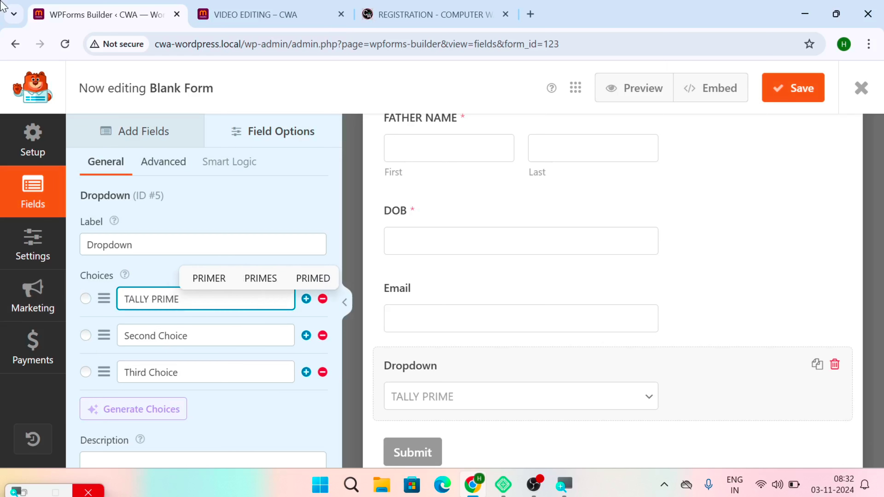
left_click(172, 336)
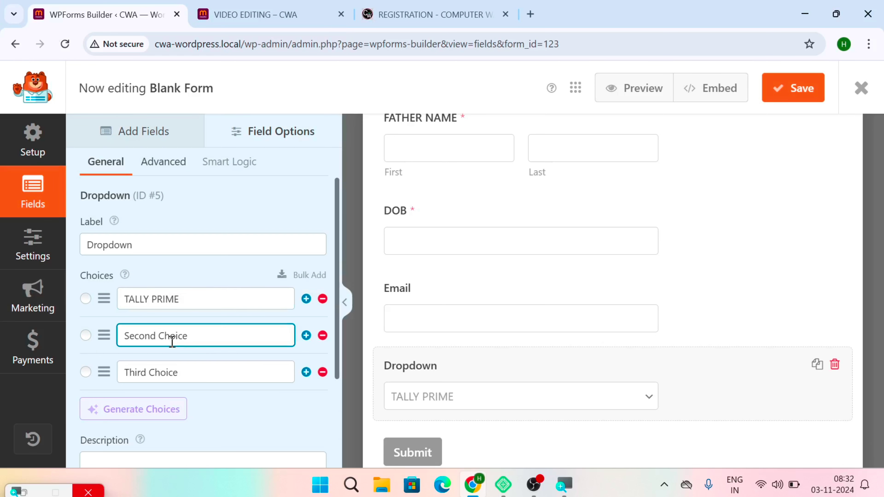
left_click_drag(200, 340, 69, 329)
type("B")
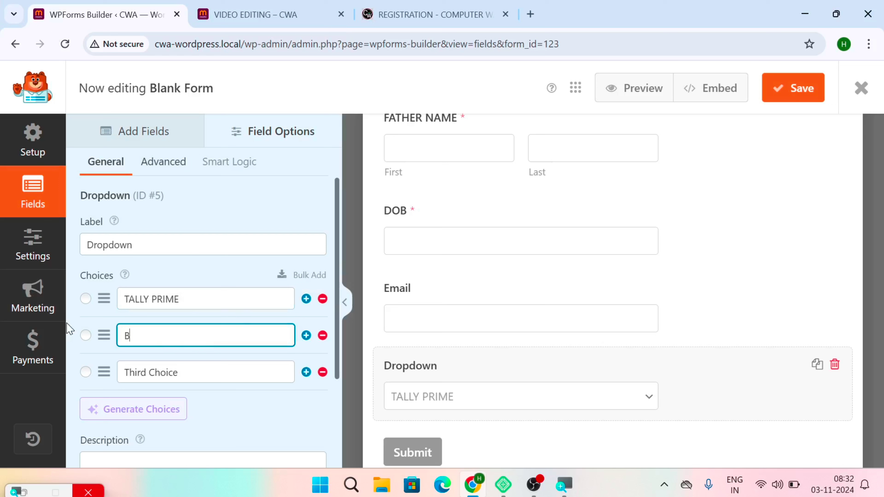
type("ASIC COMPUTER")
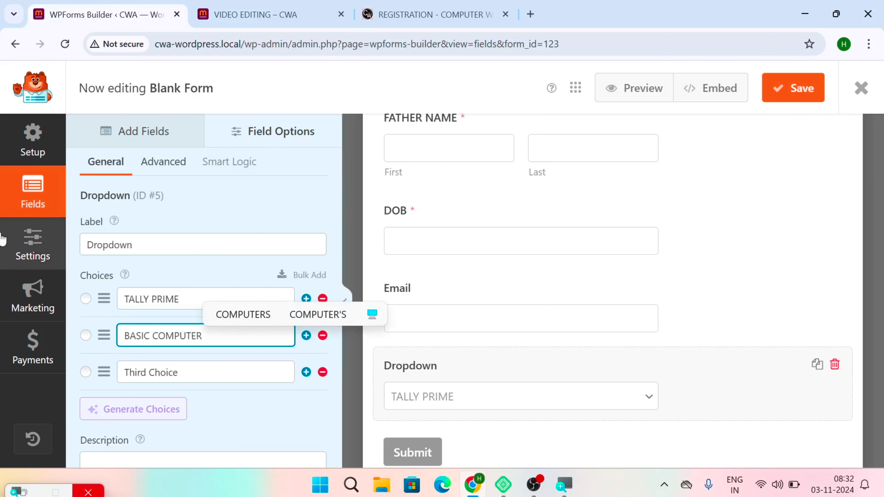
left_click_drag(207, 374, 81, 370)
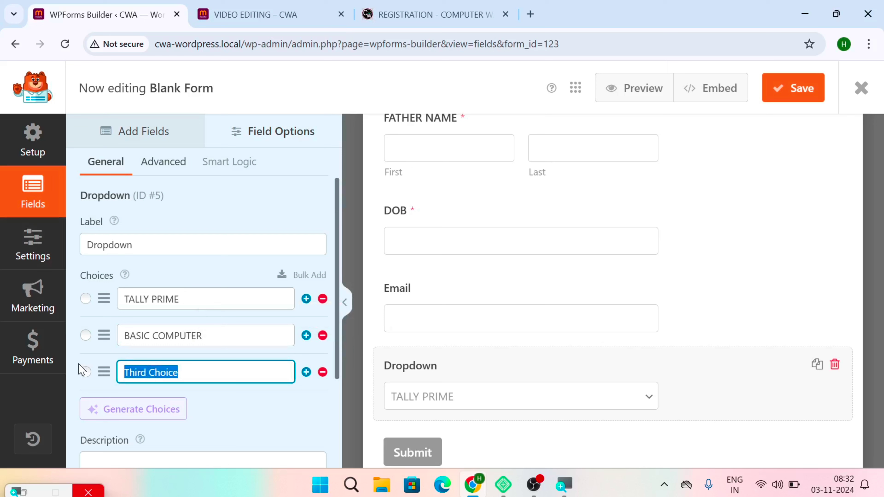
type("RS-CIT")
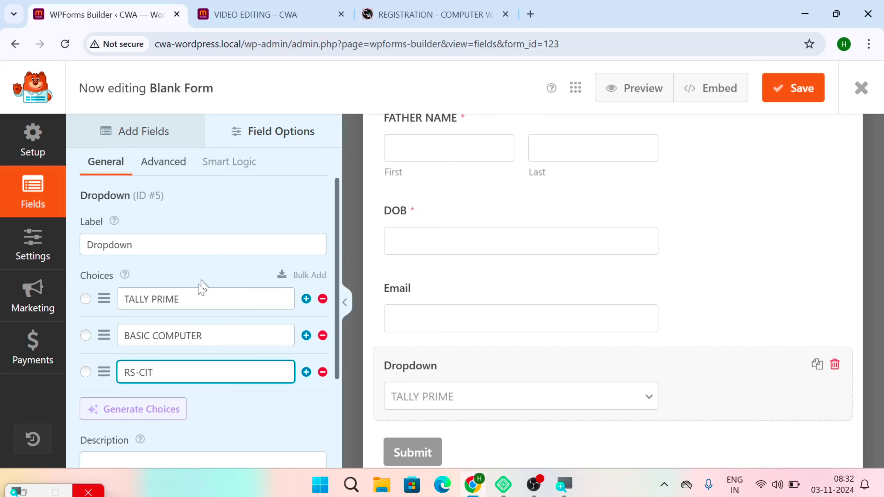
Add a fourth choice named GRAPHICS below RS-CIT in the Dropdown field.
scroll(197, 287, "down", 3)
scroll(419, 421, "down", 1)
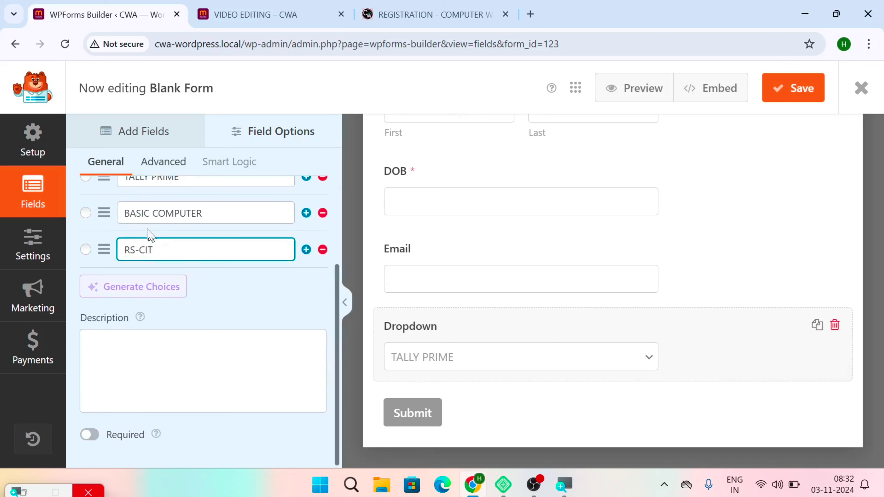
scroll(306, 371, "up", 3)
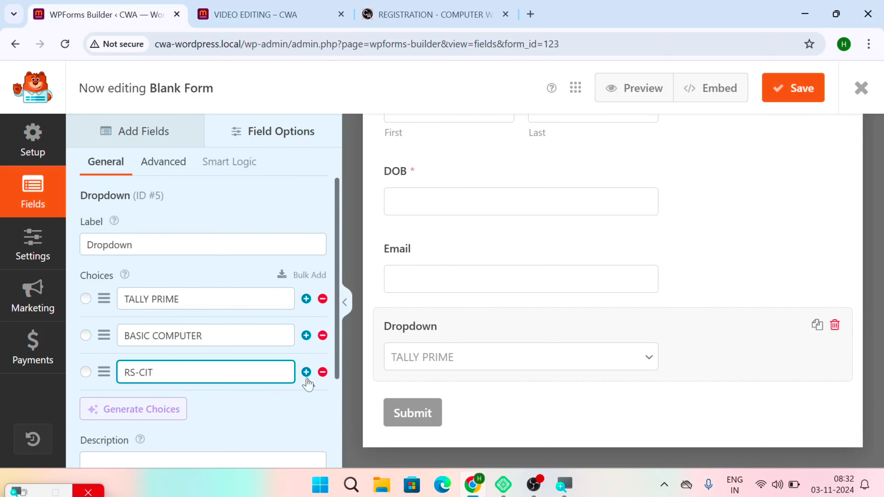
scroll(289, 371, "down", 2)
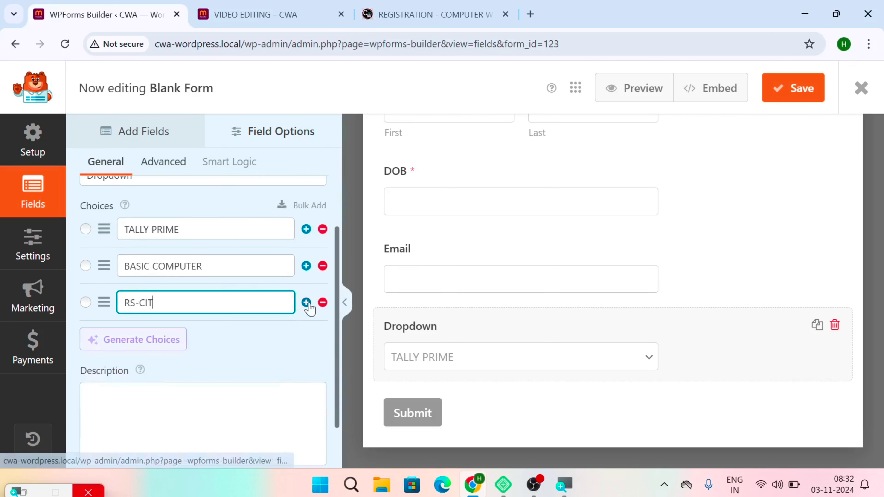
left_click(306, 302)
left_click(126, 339)
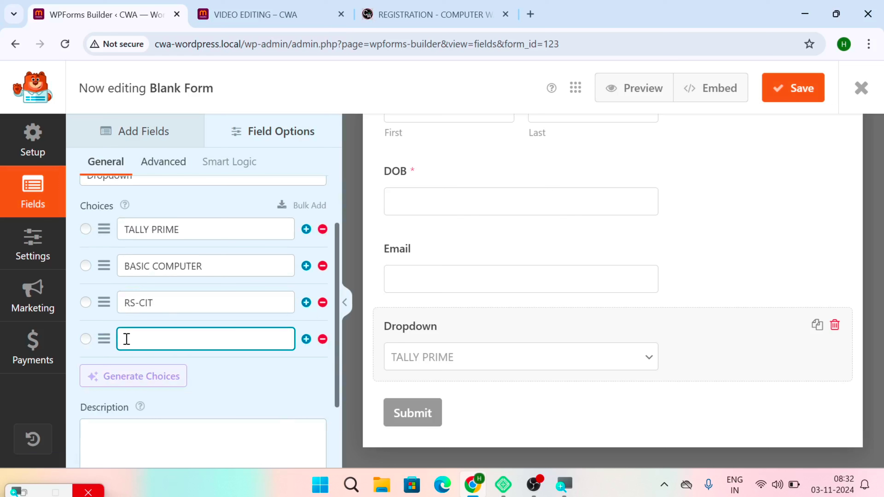
type("GR")
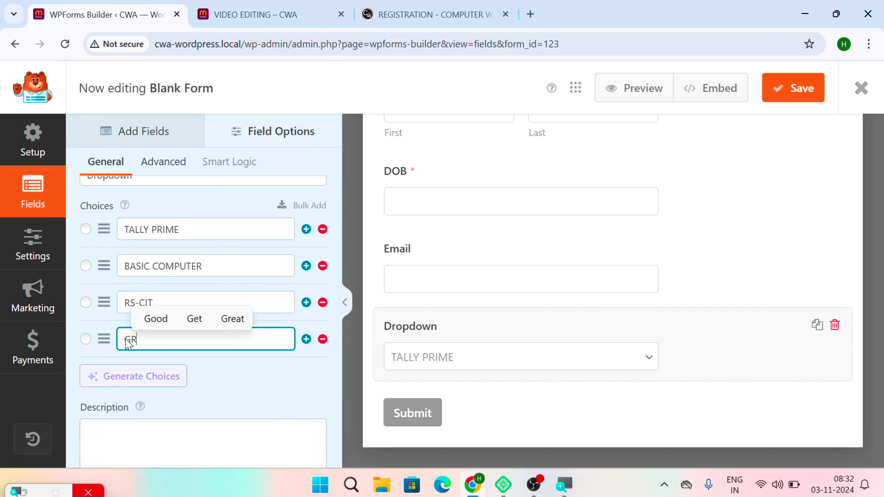
type("APHICS")
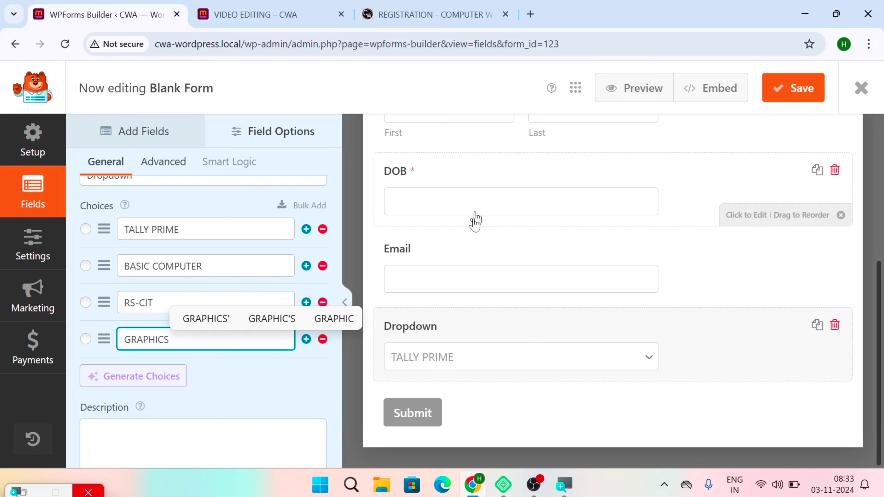
left_click(263, 395)
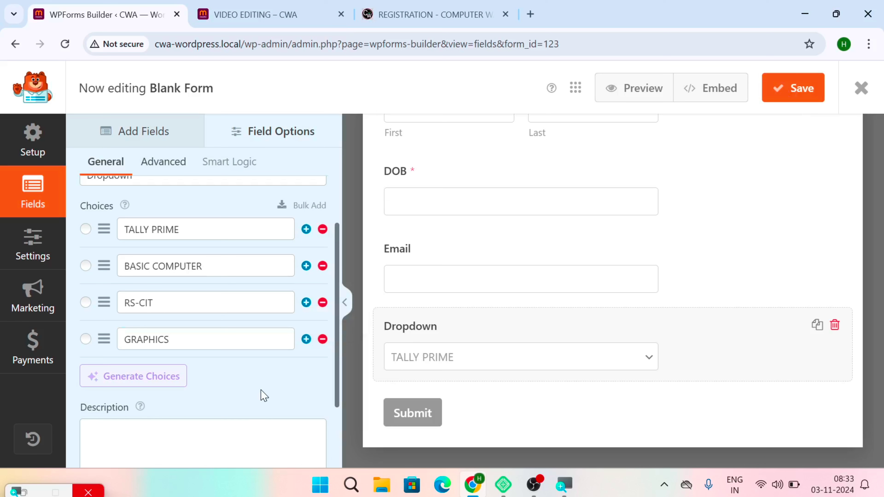
Make the Dropdown field with the course choices required.
scroll(239, 313, "up", 2)
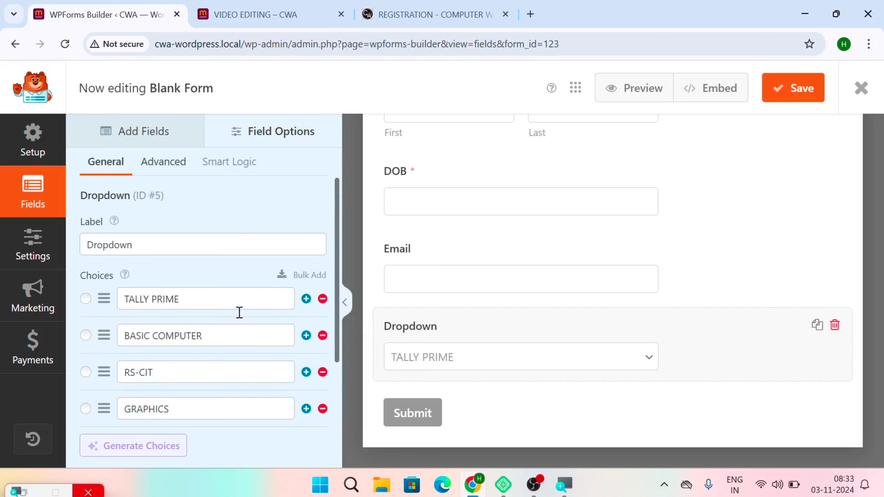
scroll(493, 280, "up", 5)
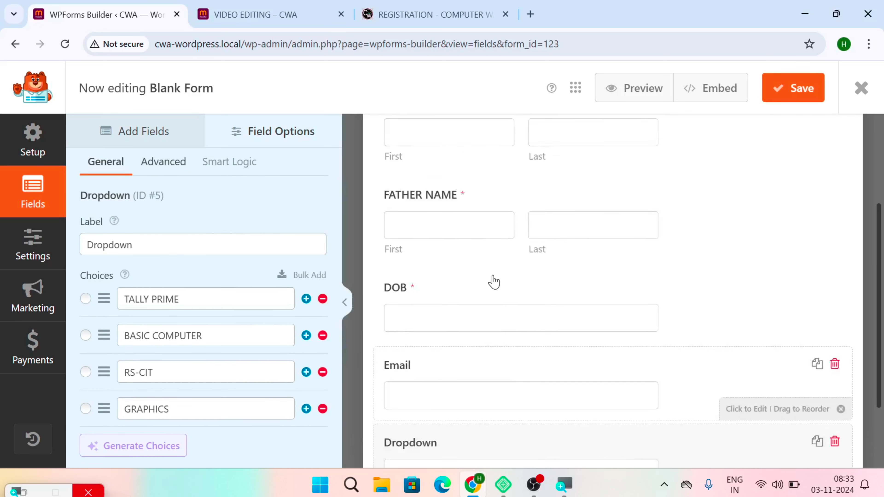
scroll(509, 278, "down", 5)
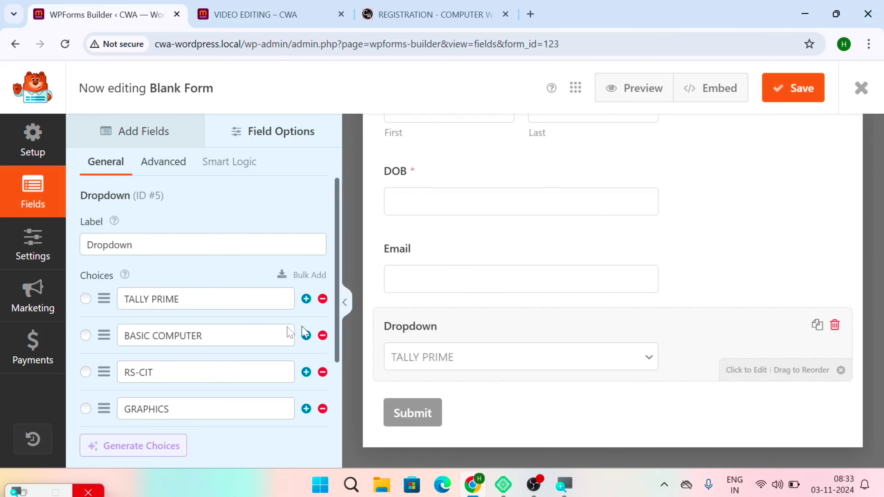
scroll(286, 331, "down", 4)
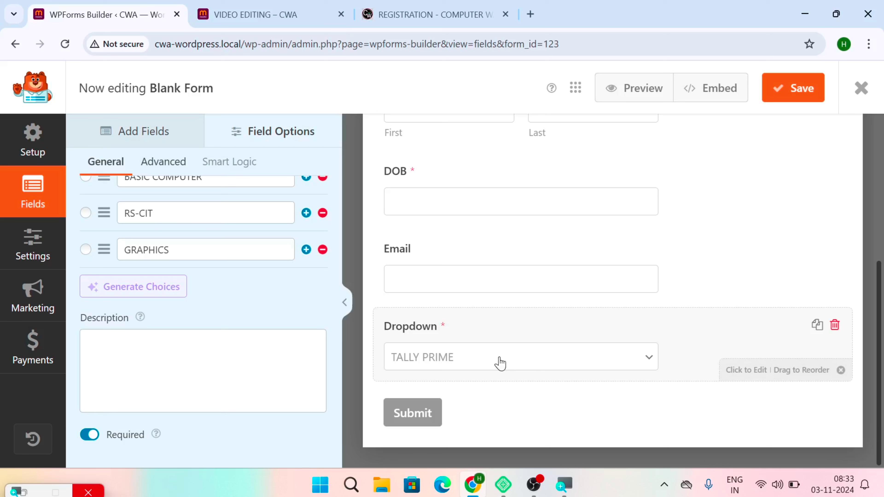
scroll(133, 219, "up", 4)
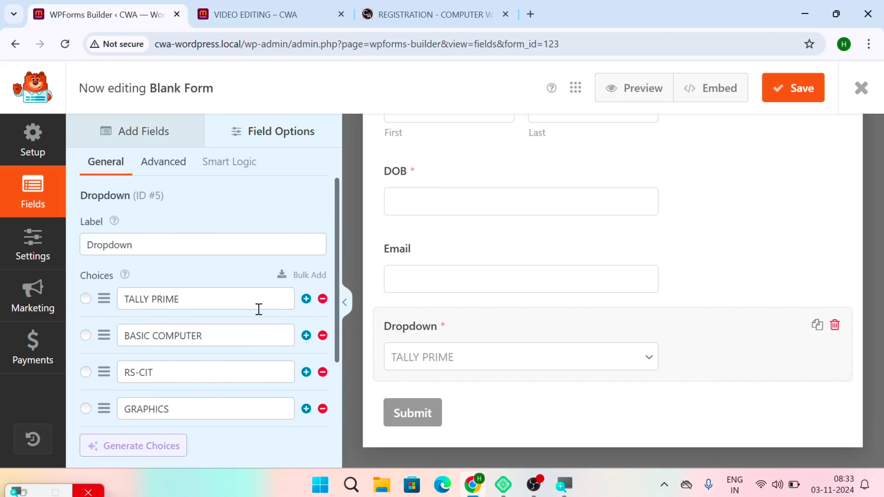
Try out a Checkboxes field below the Dropdown field and delete it from the form again.
left_click(141, 139)
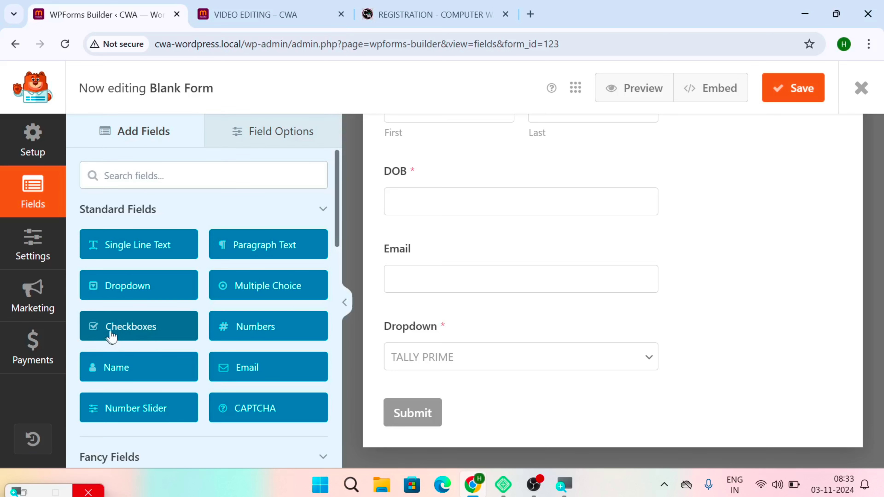
left_click_drag(116, 333, 477, 401)
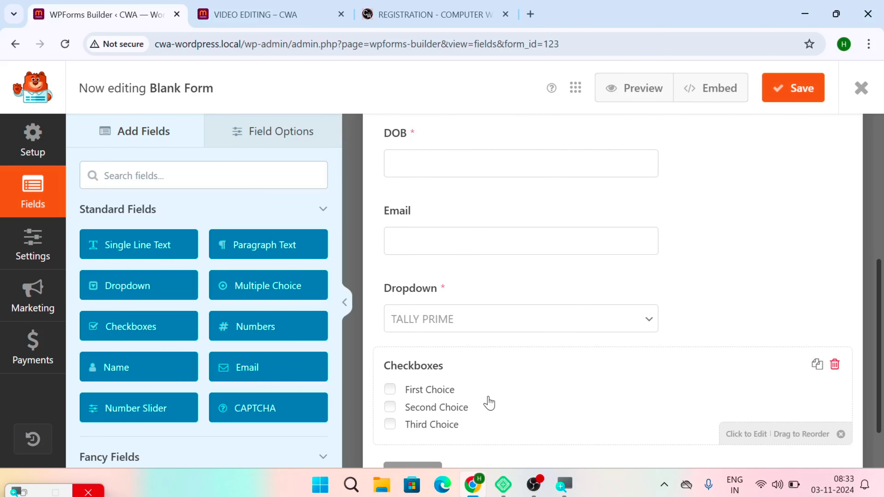
left_click(392, 388)
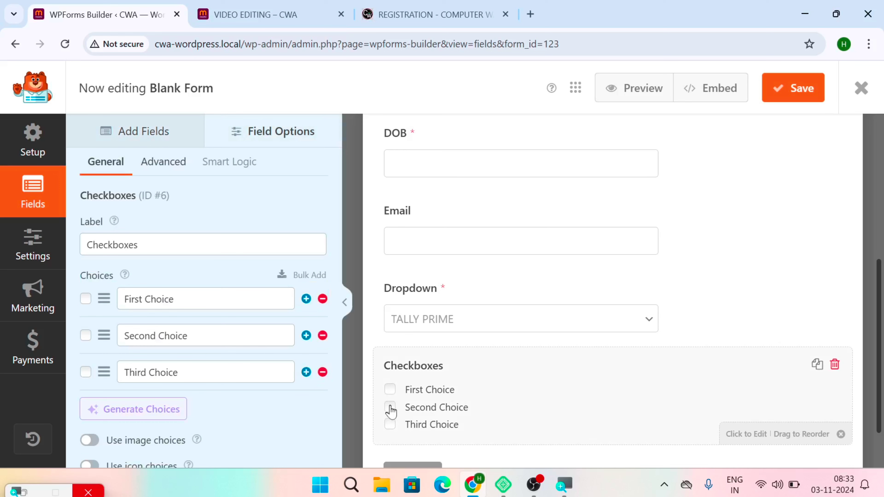
left_click(835, 365)
left_click(408, 308)
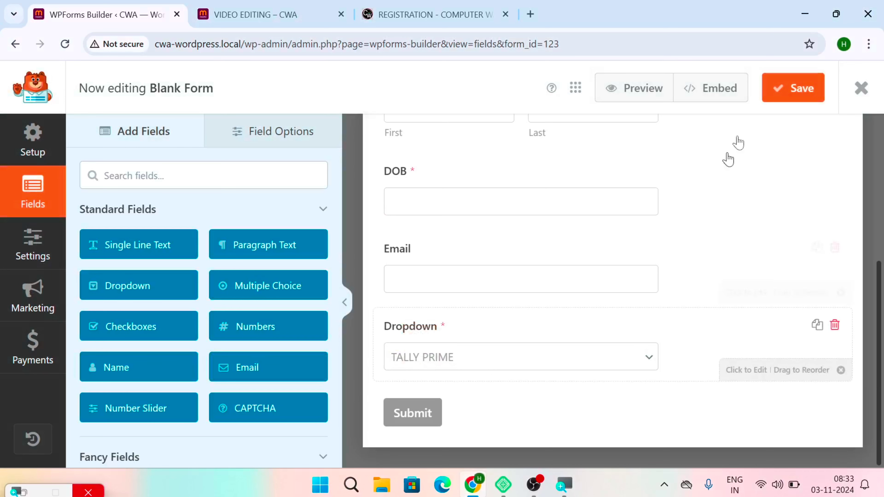
Save the registration form and open its preview in a new browser tab.
left_click(797, 91)
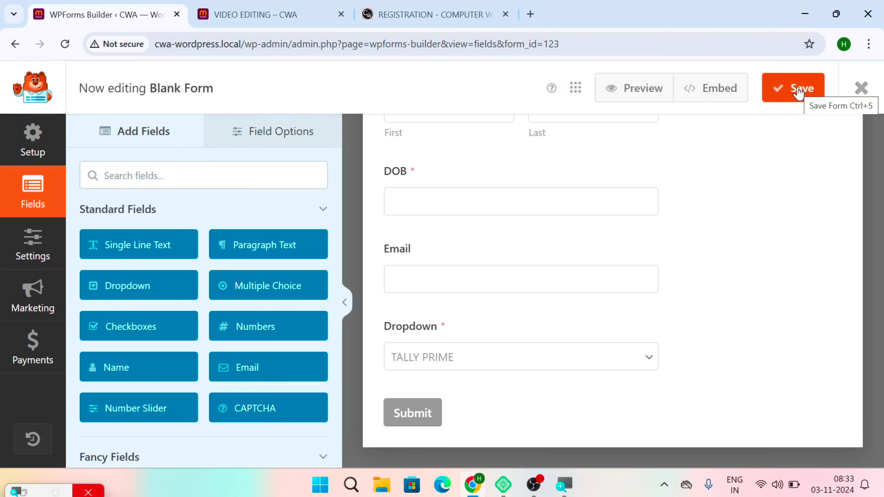
left_click(712, 94)
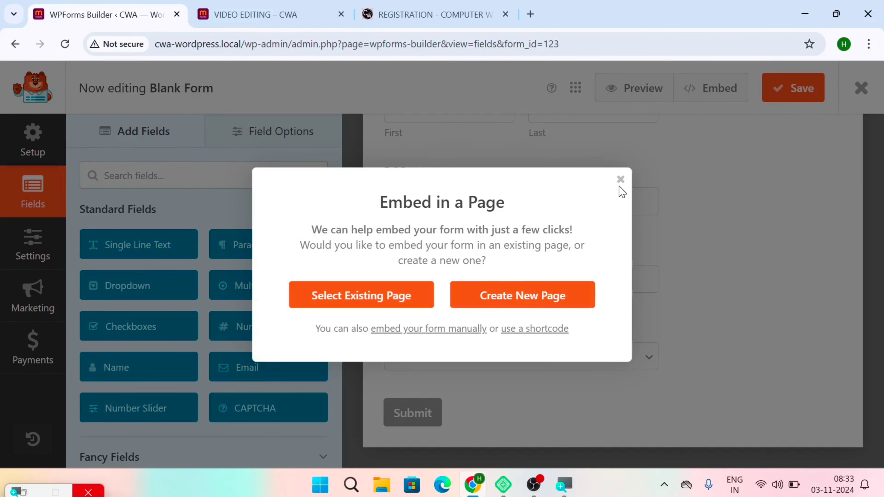
left_click(621, 179)
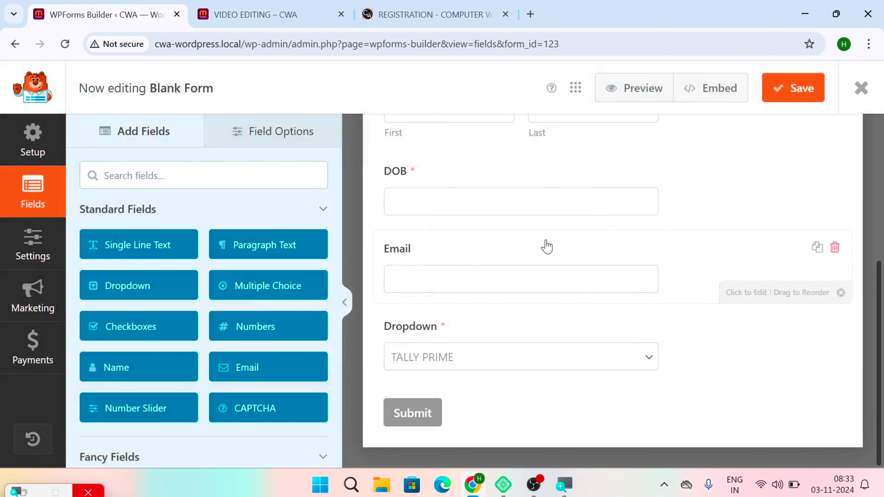
scroll(547, 246, "up", 5)
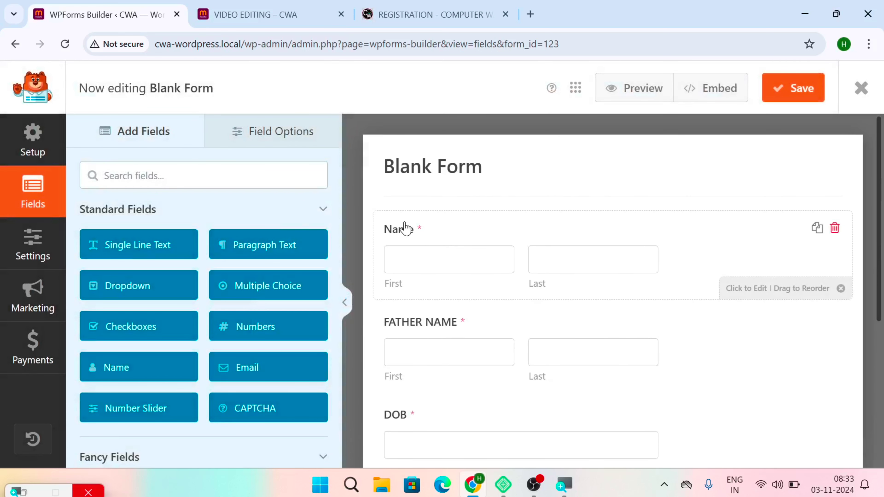
left_click(616, 92)
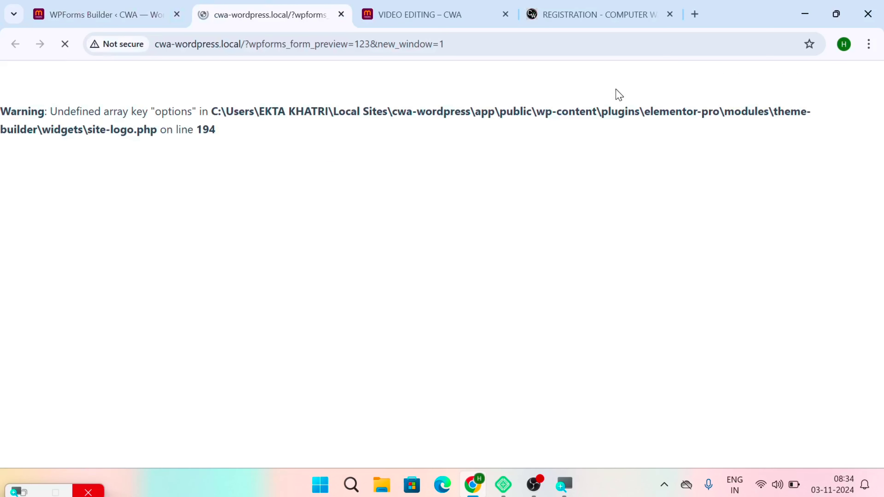
Look through the registration form's fields in the form preview.
scroll(567, 187, "down", 5)
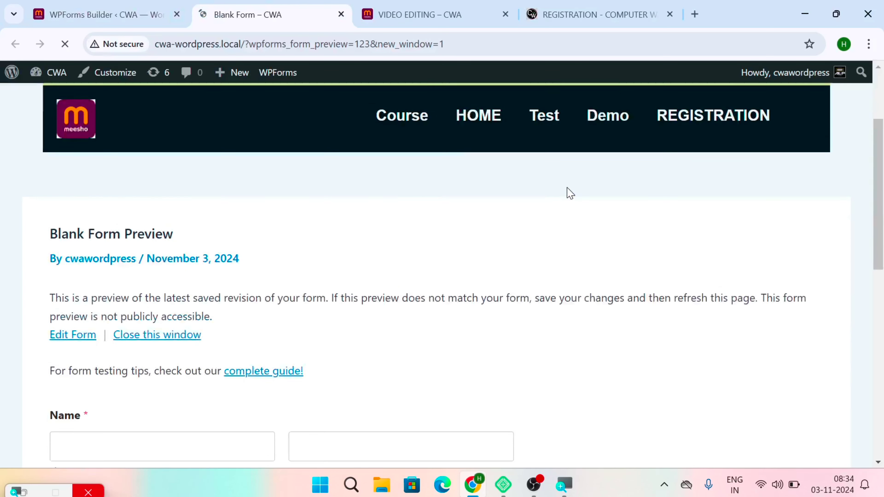
scroll(570, 193, "down", 5)
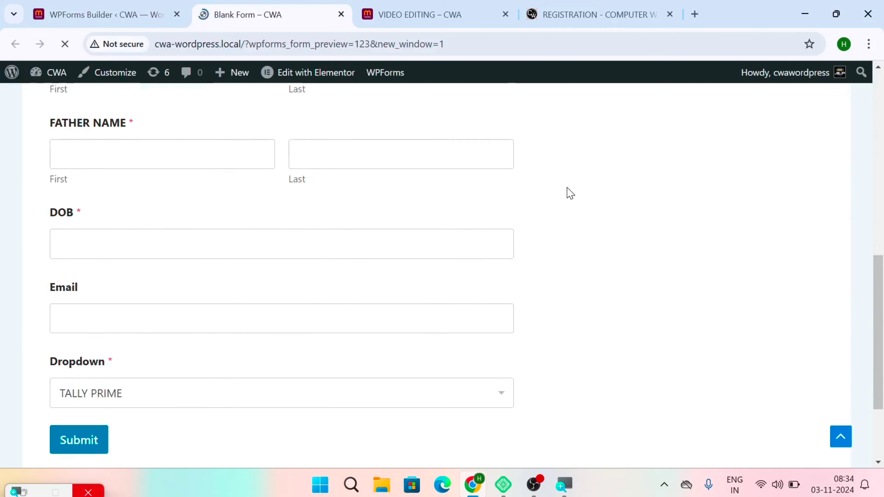
scroll(570, 193, "up", 10)
scroll(570, 193, "up", 1)
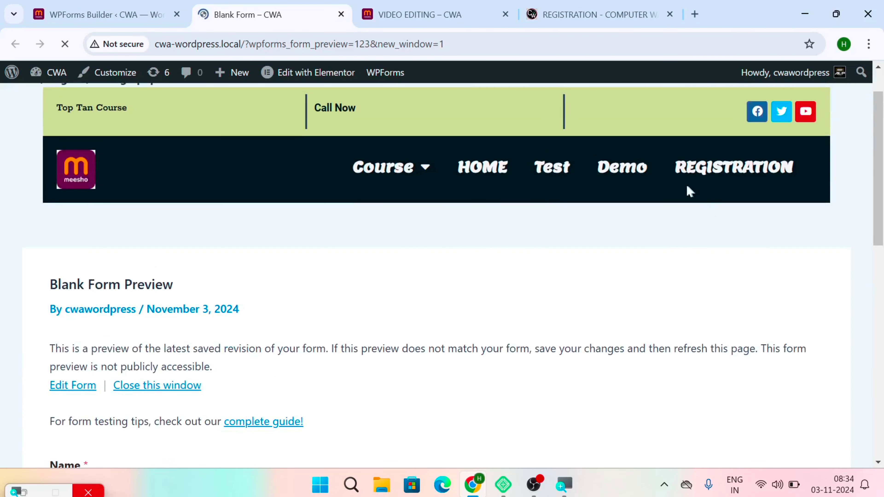
Switch to the site's VIDEO EDITING page and open the REGISTRATION page from its navigation to check its content.
left_click(426, 21)
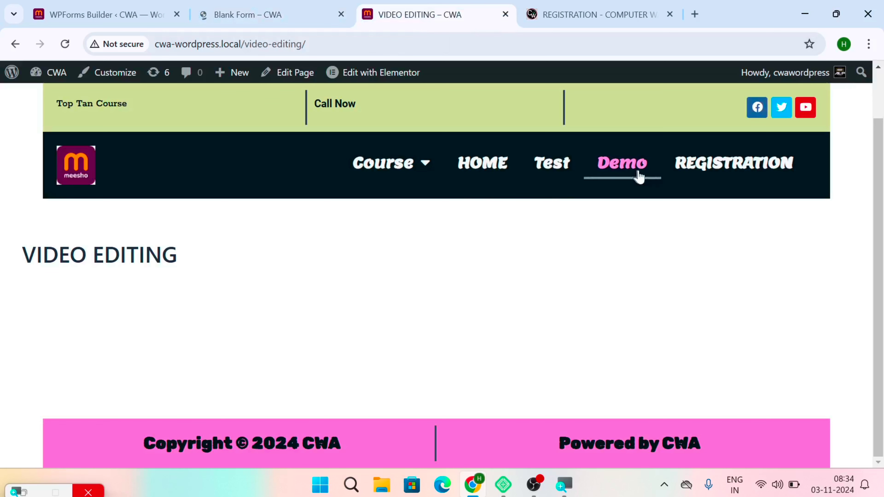
left_click(694, 178)
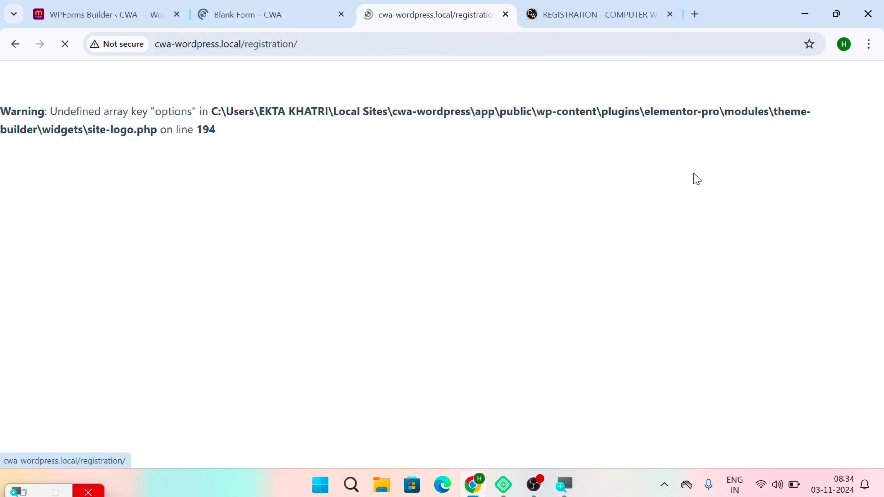
scroll(351, 340, "down", 2)
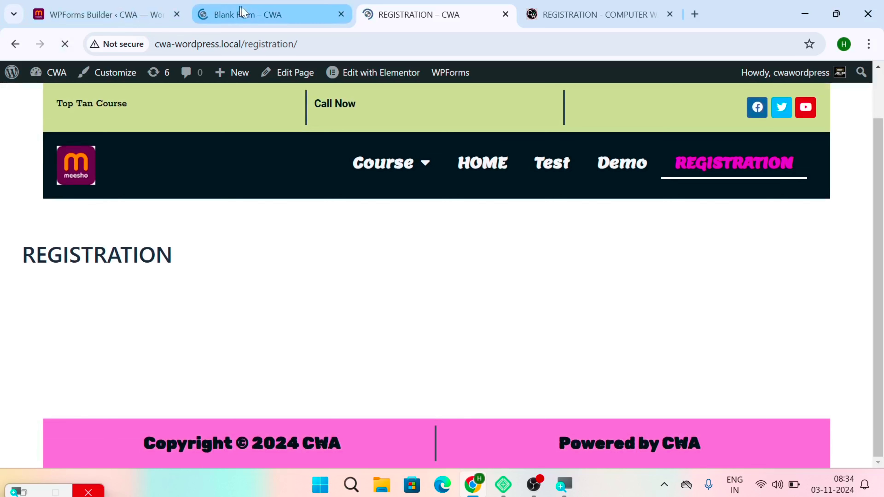
Return to the form builder, review the form's fields from Name to Dropdown and show the Name field's options.
left_click(85, 7)
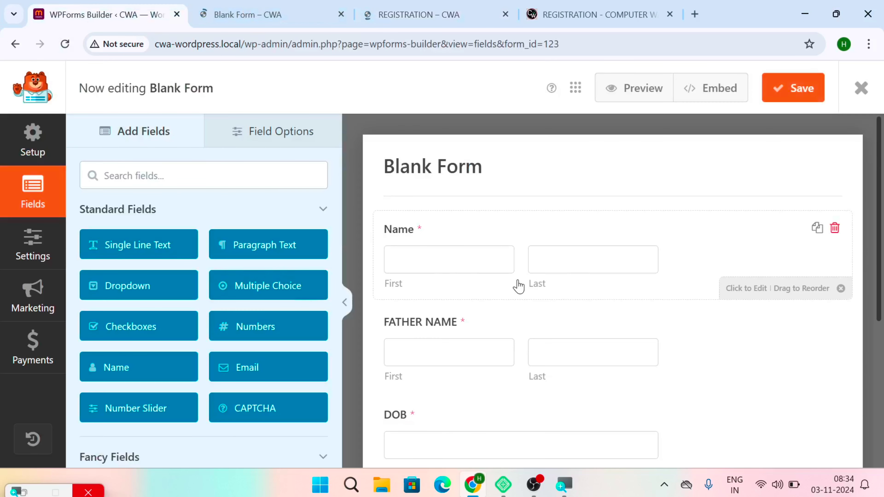
scroll(515, 291, "down", 5)
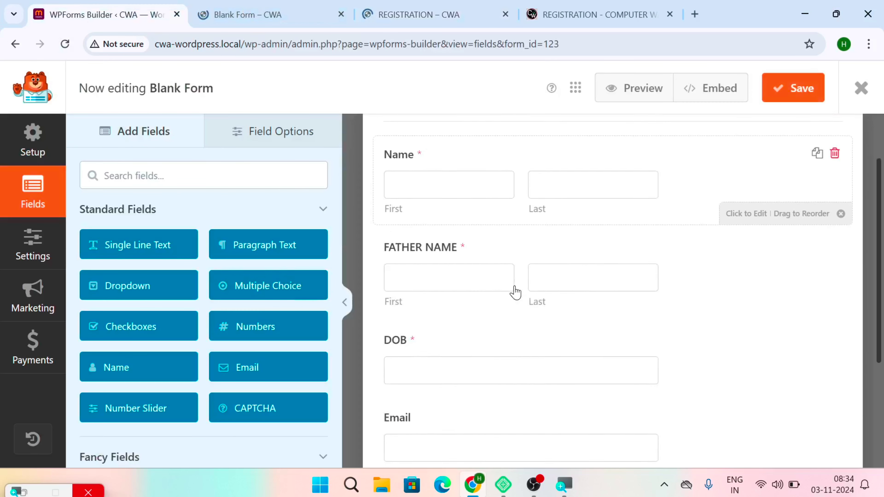
scroll(315, 312, "down", 4)
scroll(249, 308, "up", 4)
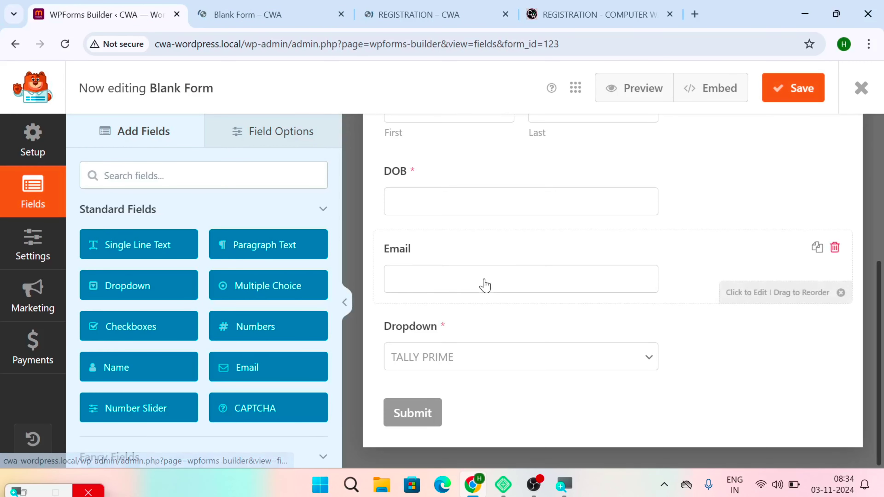
scroll(483, 284, "up", 5)
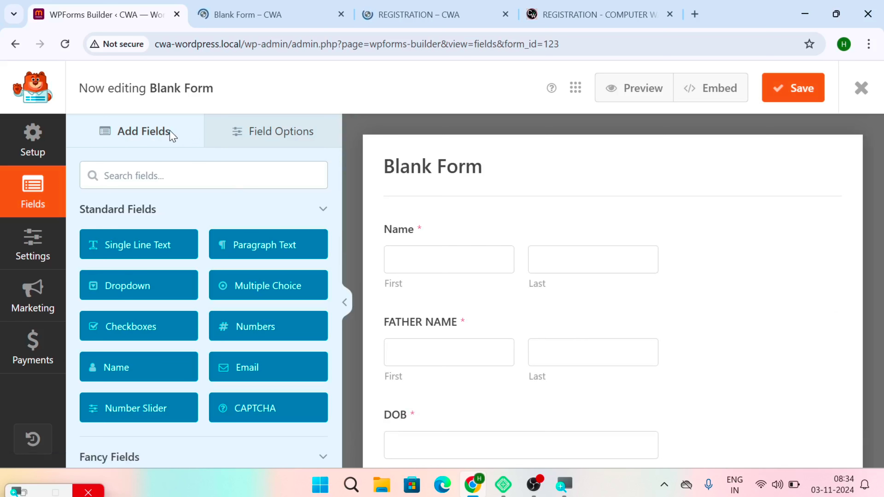
left_click(236, 133)
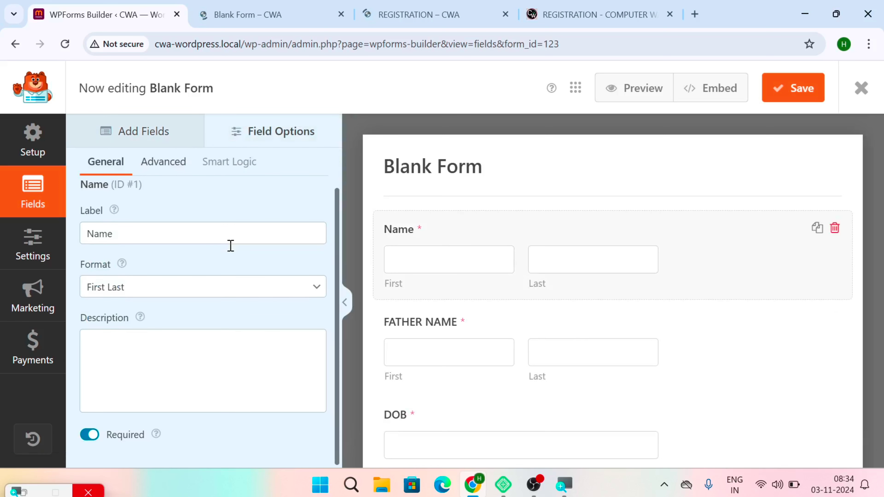
Browse the form templates in the form's setup section.
left_click(34, 142)
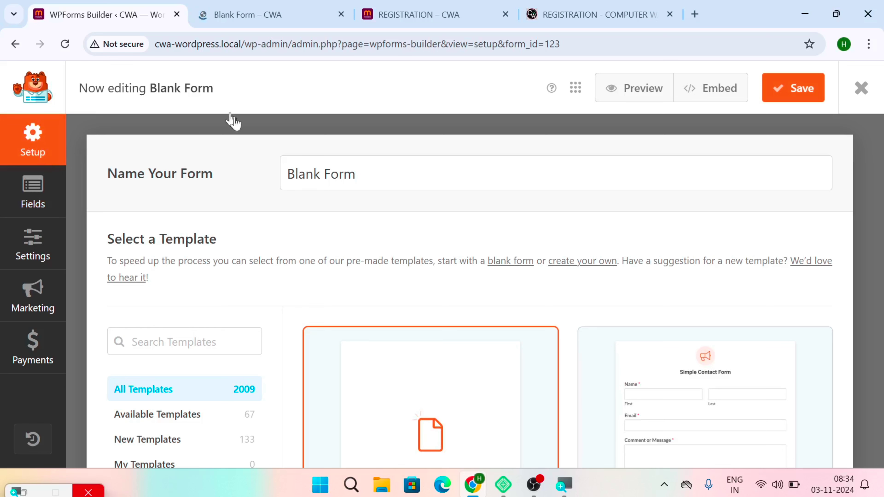
scroll(737, 376, "down", 3)
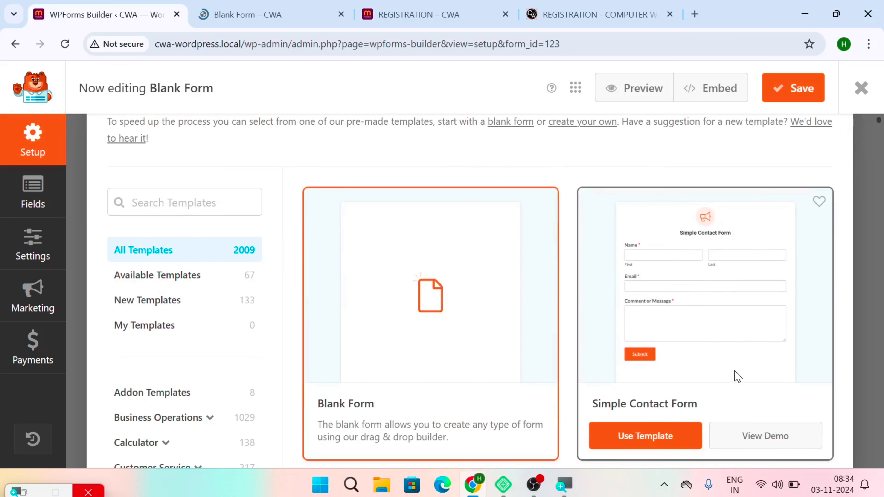
scroll(737, 376, "down", 7)
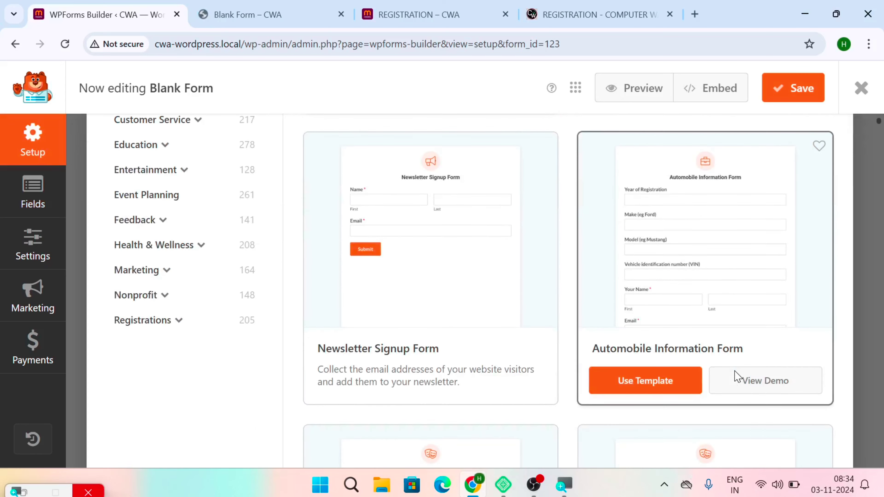
scroll(510, 370, "up", 10)
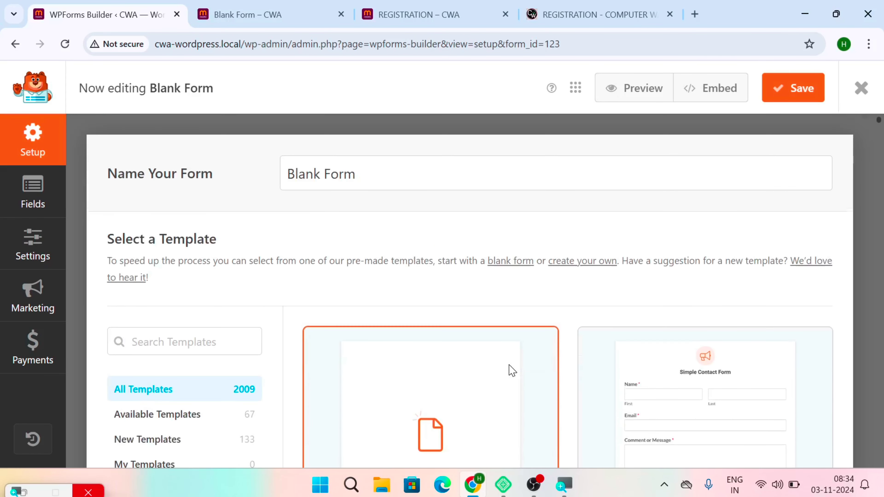
Examine the Name field's general and advanced options and check the Smart Logic feature.
left_click(44, 203)
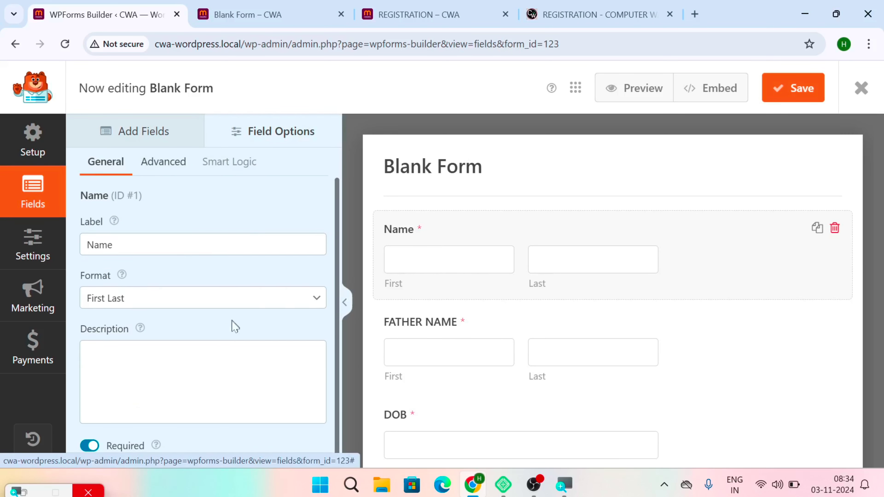
scroll(233, 327, "down", 1)
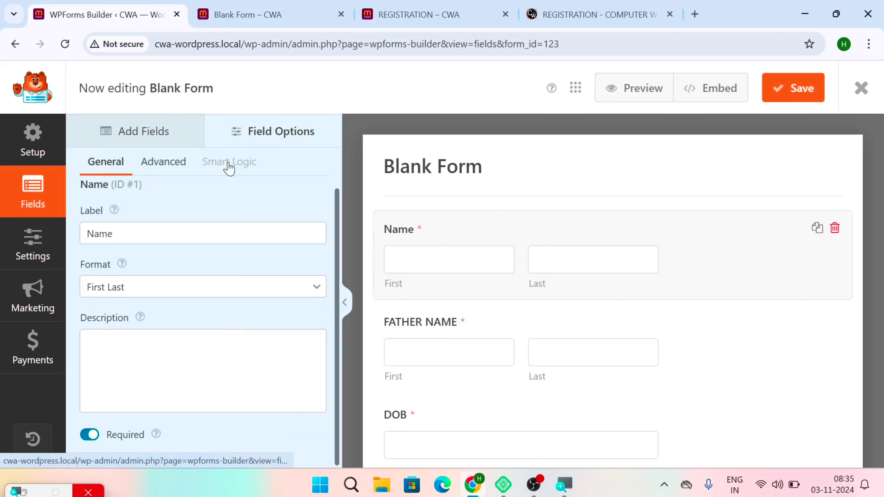
left_click(155, 168)
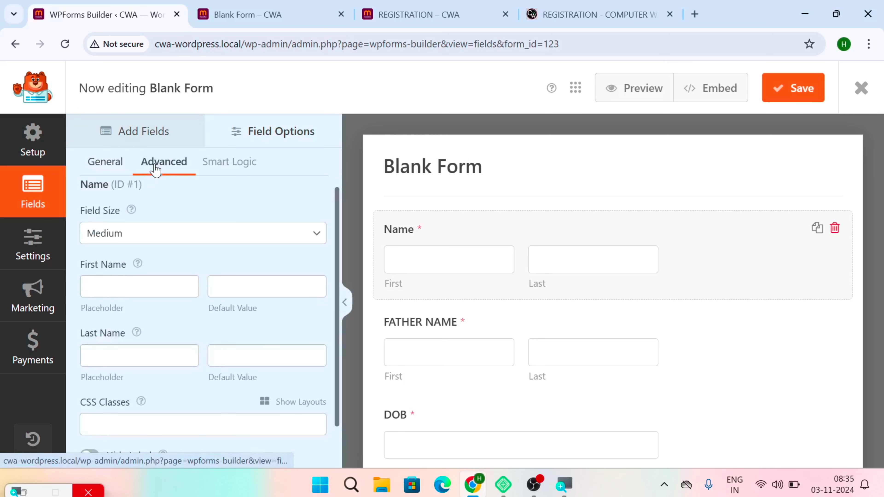
scroll(205, 225, "down", 2)
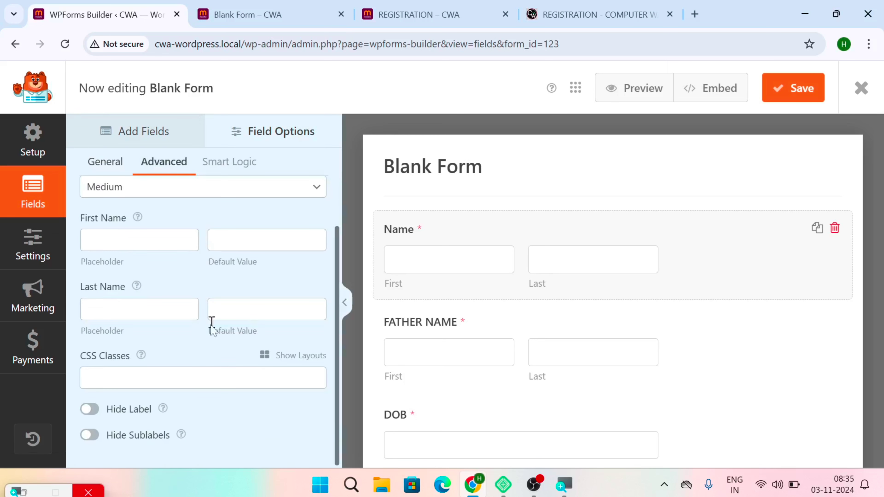
scroll(215, 364, "up", 1)
scroll(215, 364, "up", 1)
scroll(223, 372, "down", 2)
left_click(225, 173)
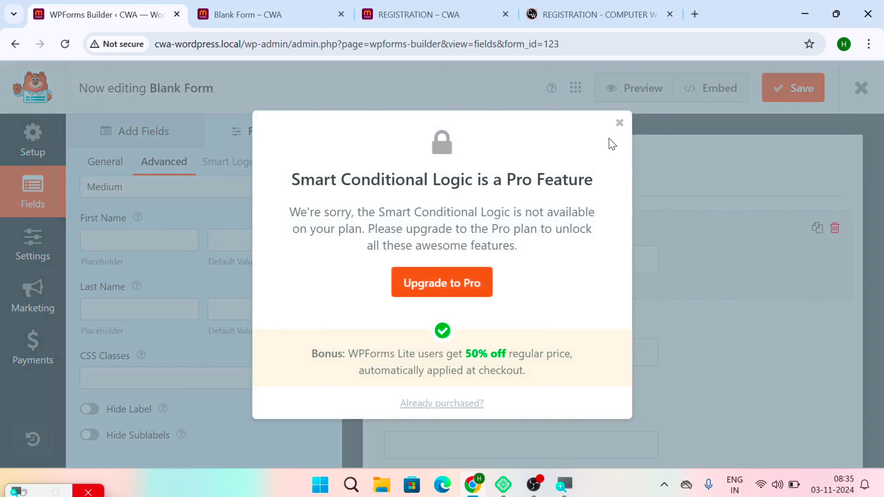
left_click(620, 123)
Save the form and close the form builder.
scroll(667, 233, "down", 7)
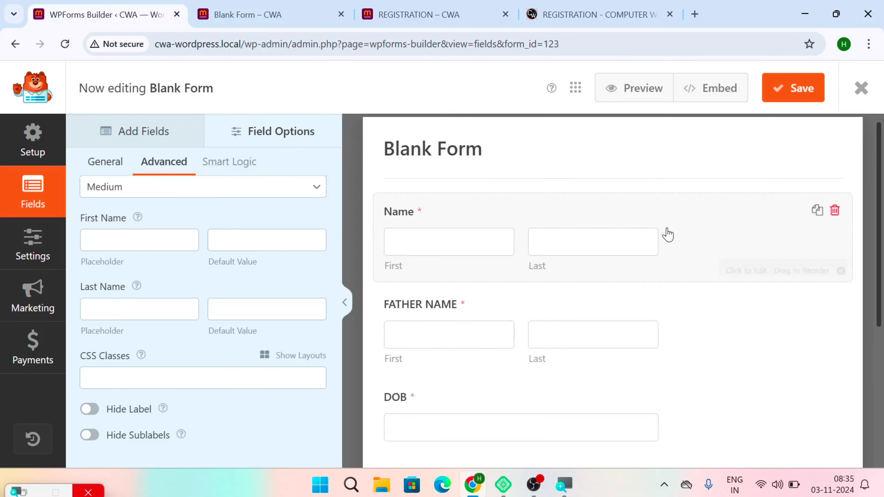
scroll(668, 240, "up", 7)
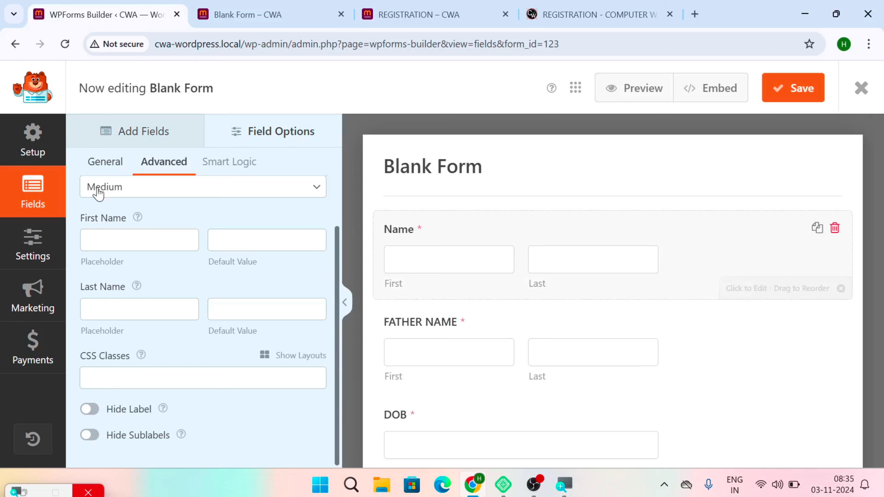
left_click(788, 92)
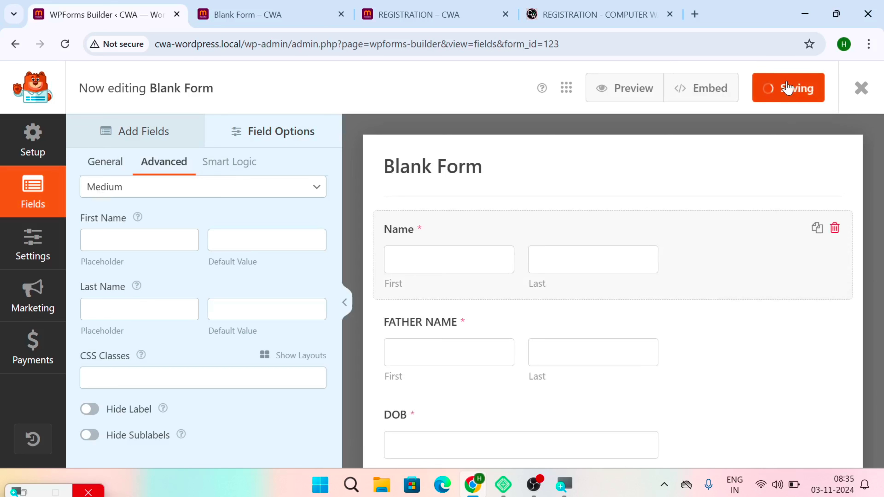
left_click(862, 89)
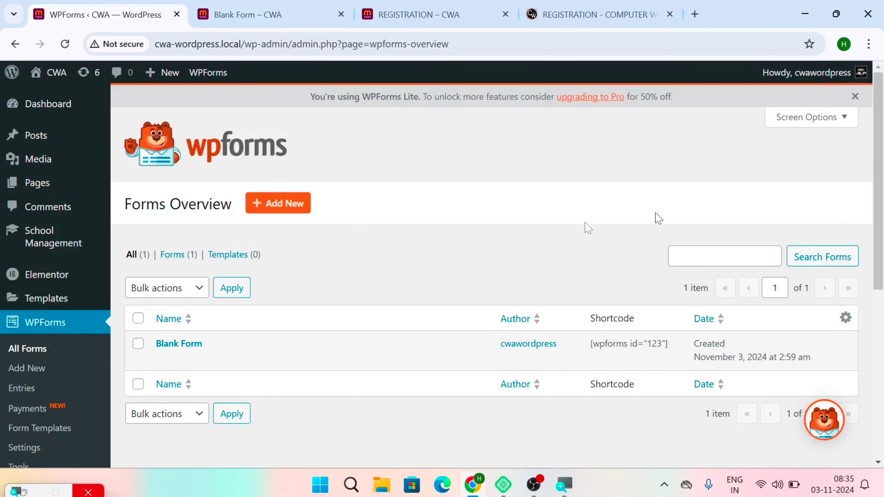
Copy the shortcode [wpforms id="123"] of Blank Form from the forms overview.
mouse_move(563, 363)
triple_click(599, 343)
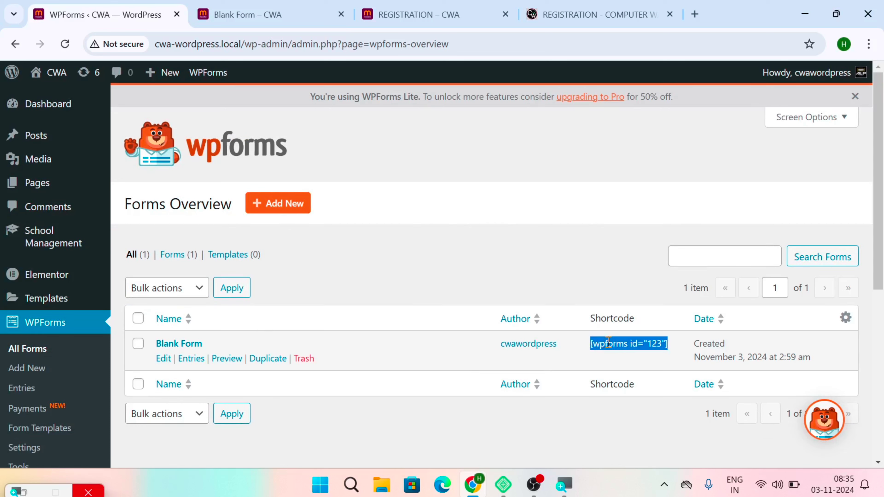
right_click(609, 343)
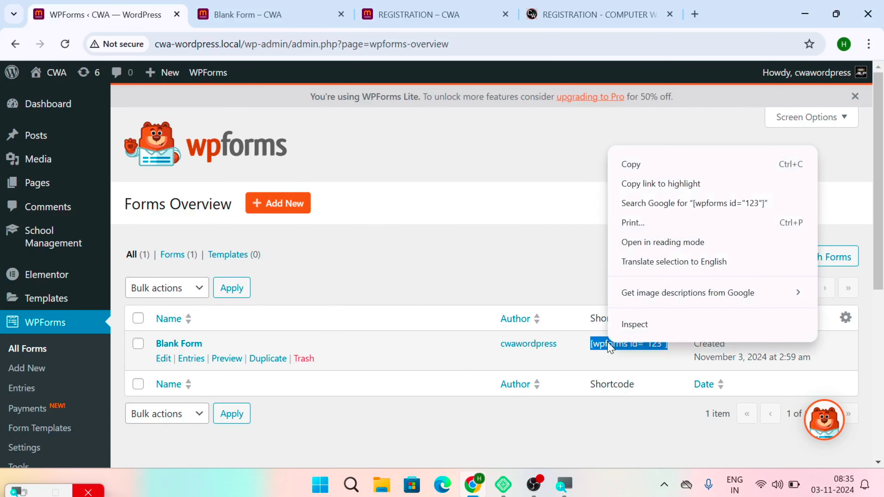
left_click(632, 164)
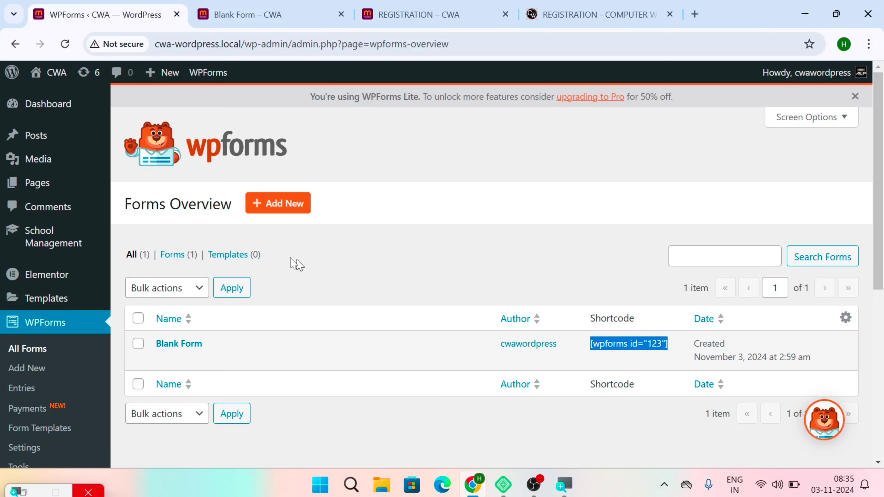
Open the REGISTRATION page from the site's page list for editing with Elementor.
left_click(29, 187)
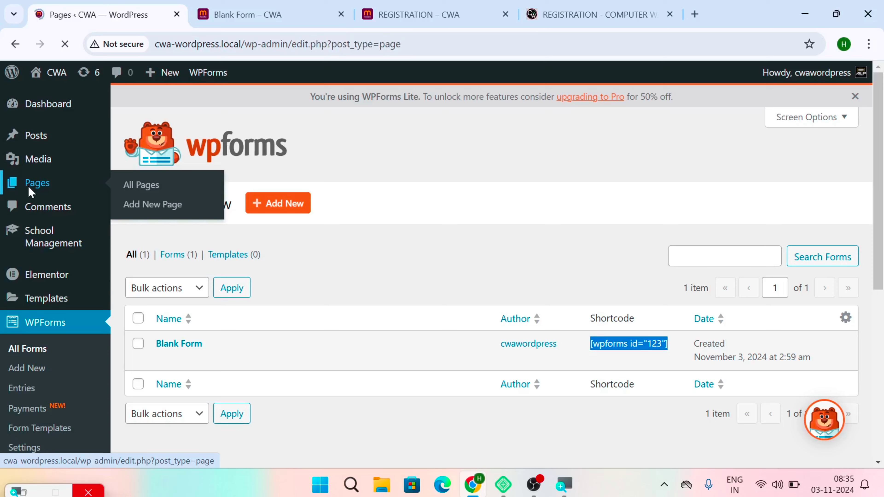
scroll(442, 282, "down", 2)
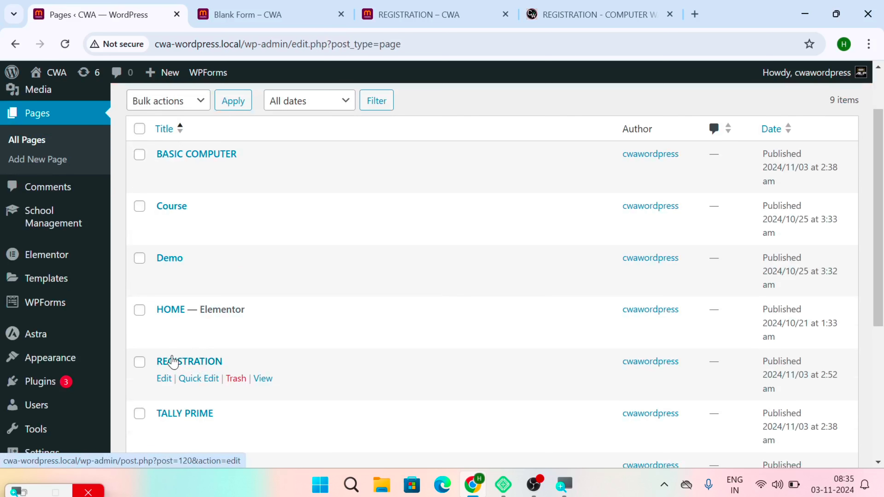
left_click(163, 380)
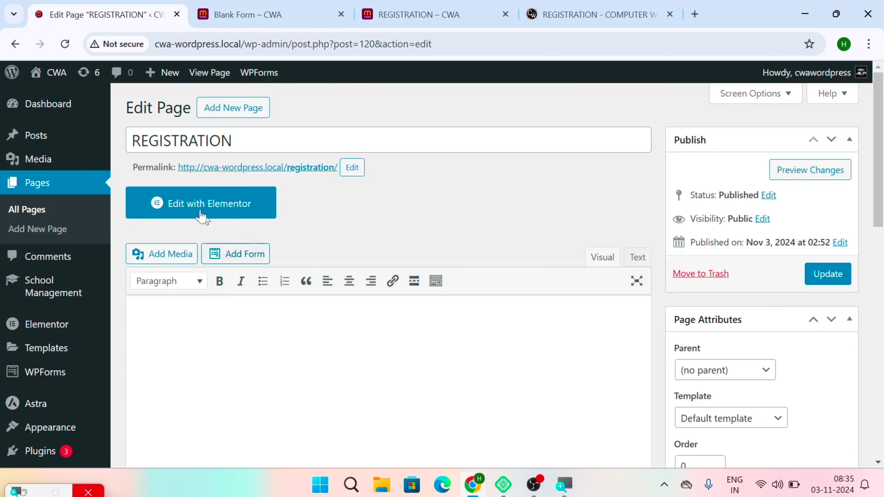
left_click(192, 207)
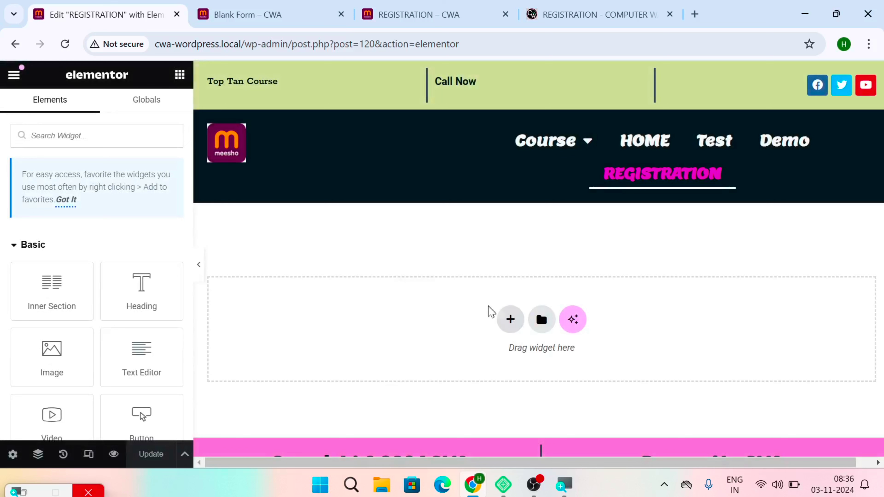
Add a single-column section to the page and place a Shortcode widget in it.
left_click(514, 328)
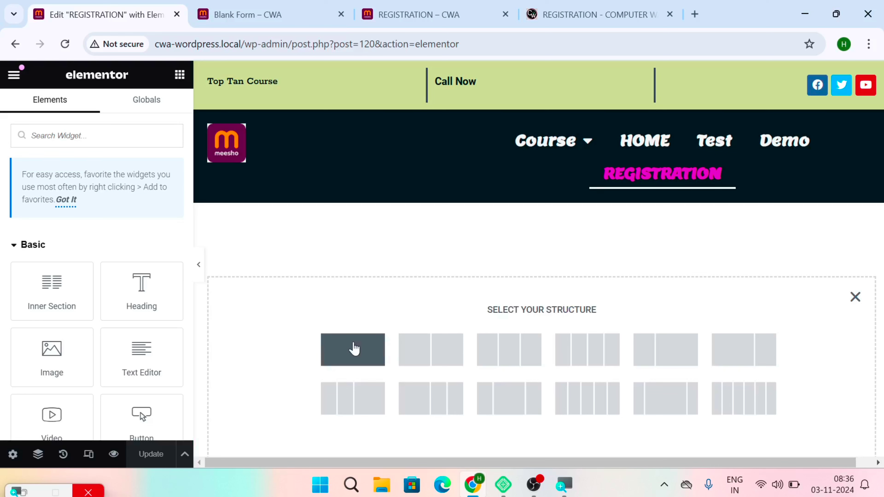
left_click(353, 348)
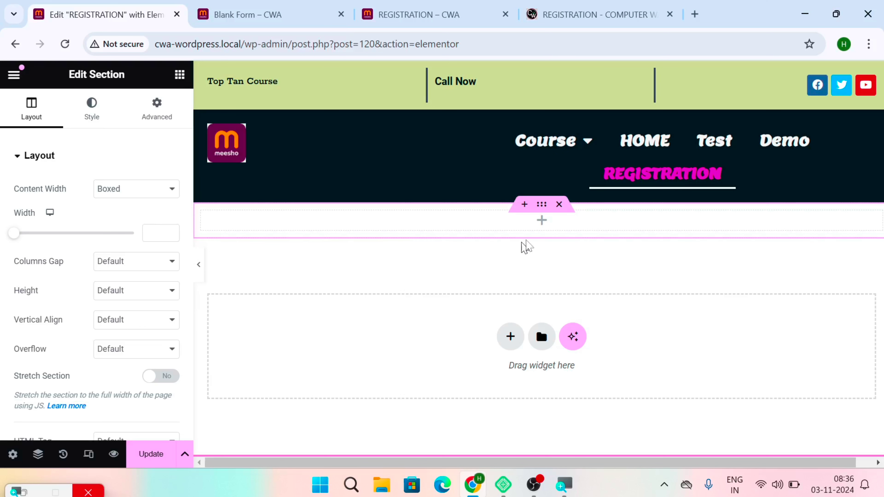
left_click(541, 224)
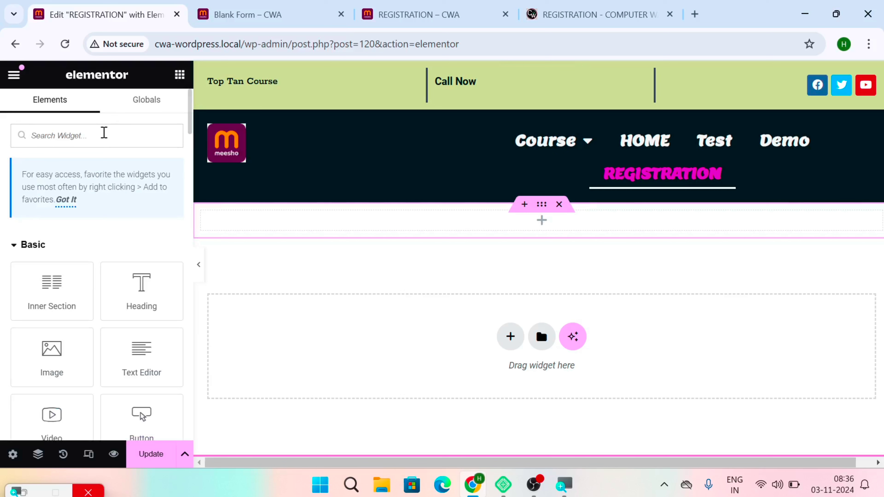
type("sHOR")
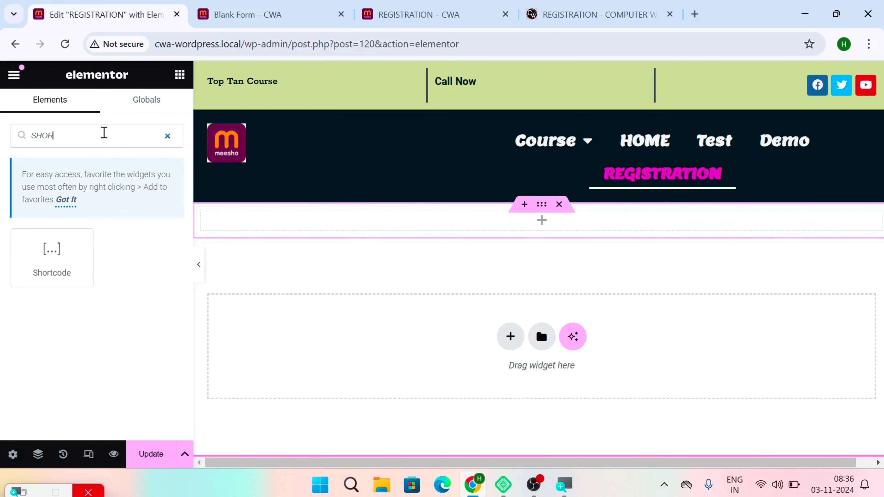
left_click_drag(80, 240, 525, 222)
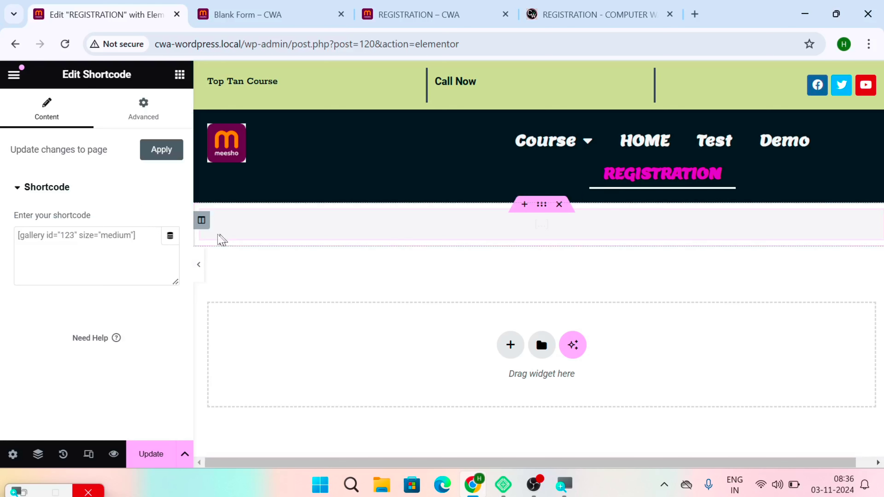
Paste the shortcode [wpforms id="123"] into the Shortcode widget and update the page.
left_click(124, 240)
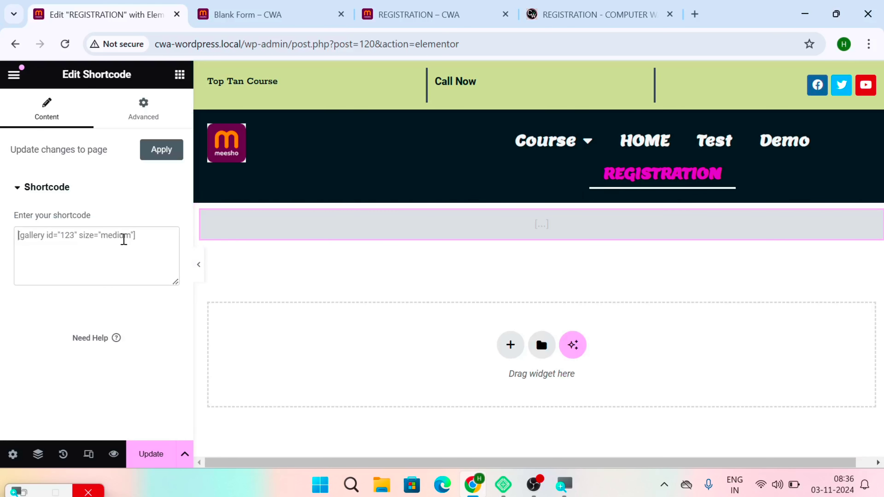
key("ctrl+v")
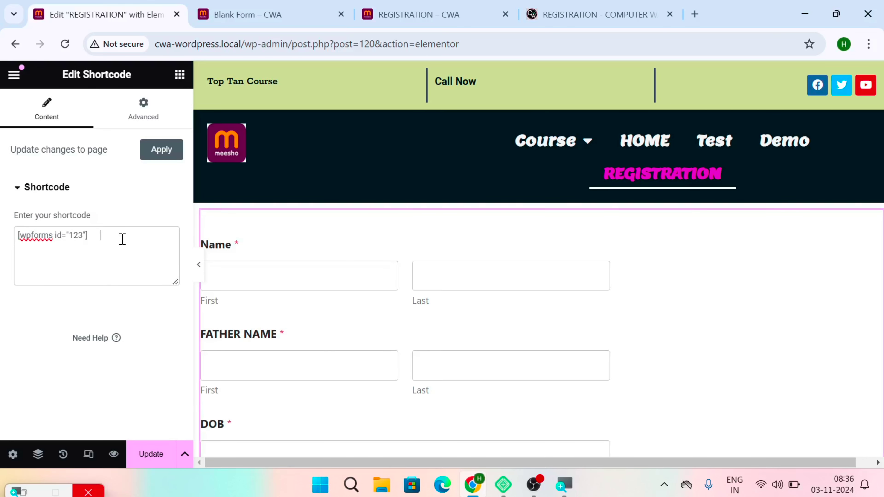
left_click(153, 458)
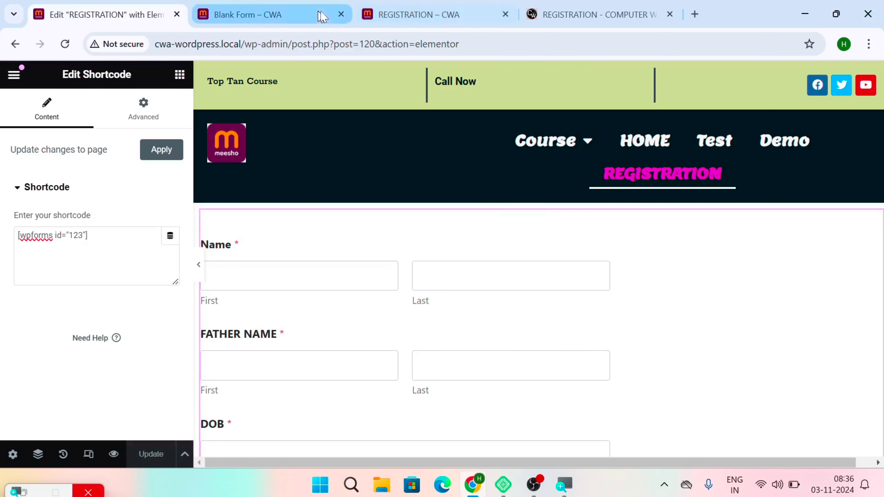
Reload the live REGISTRATION page and look over the embedded form from its first field to the submit control.
left_click(402, 15)
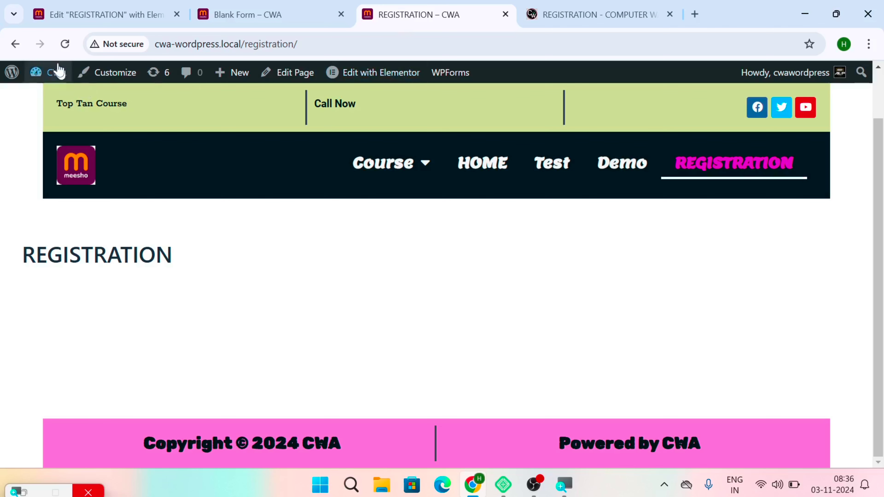
left_click(65, 44)
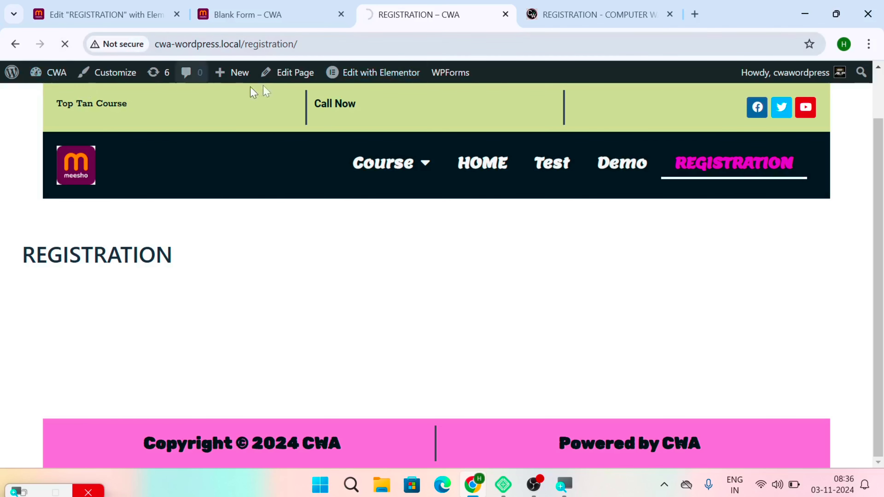
scroll(221, 331, "down", 6)
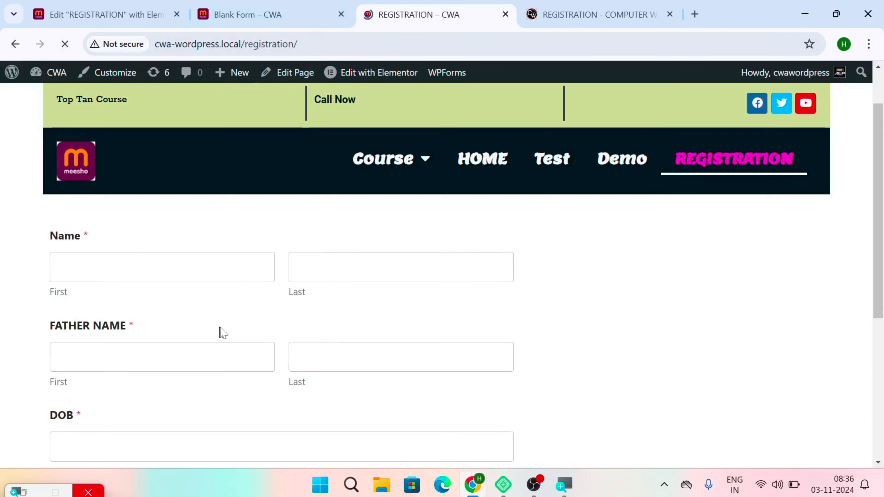
scroll(230, 351, "up", 5)
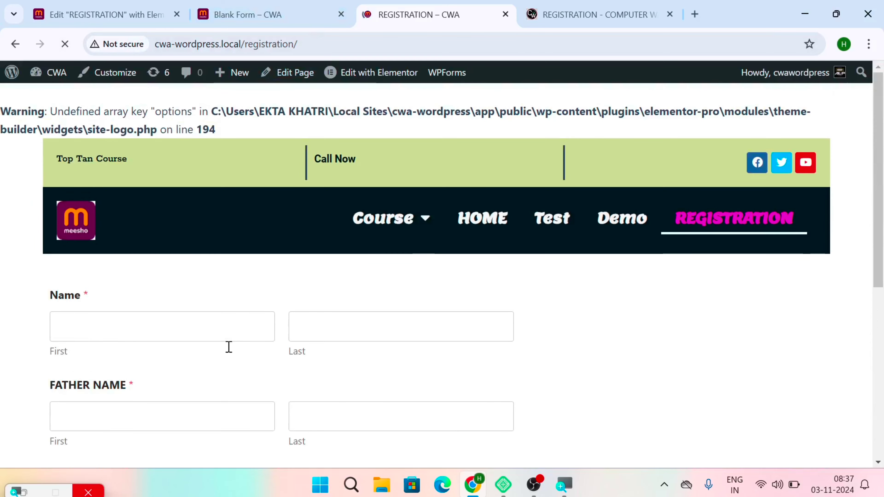
scroll(160, 195, "down", 5)
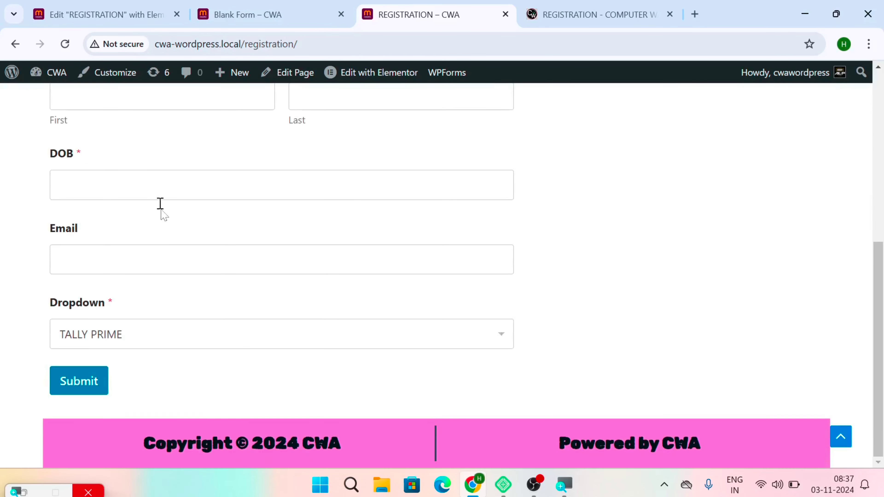
Try the BASIC COMPUTER and RS-CIT choices in the form's Dropdown field and settle on GRAPHICS.
left_click(150, 346)
left_click(129, 382)
left_click(191, 343)
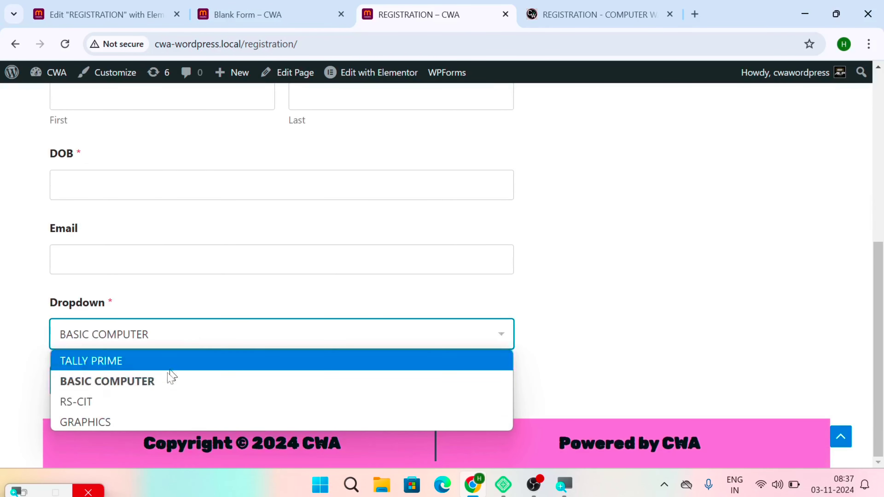
left_click(119, 404)
left_click(166, 345)
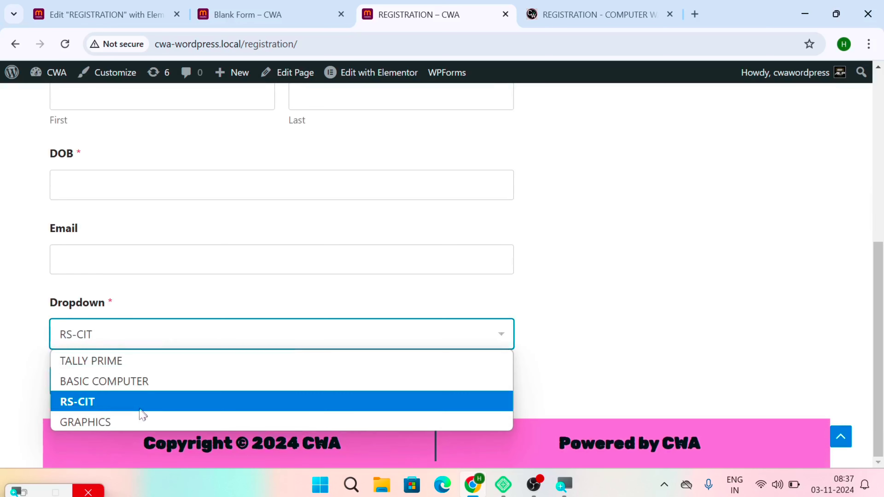
left_click(132, 421)
left_click(76, 393)
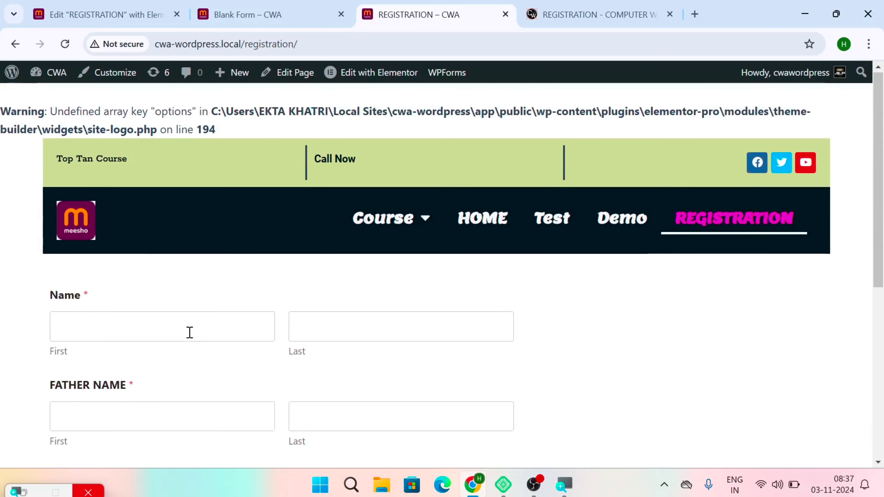
Fill in the Name field with CWA as the first name and WORDPRESS as the last name.
left_click(156, 329)
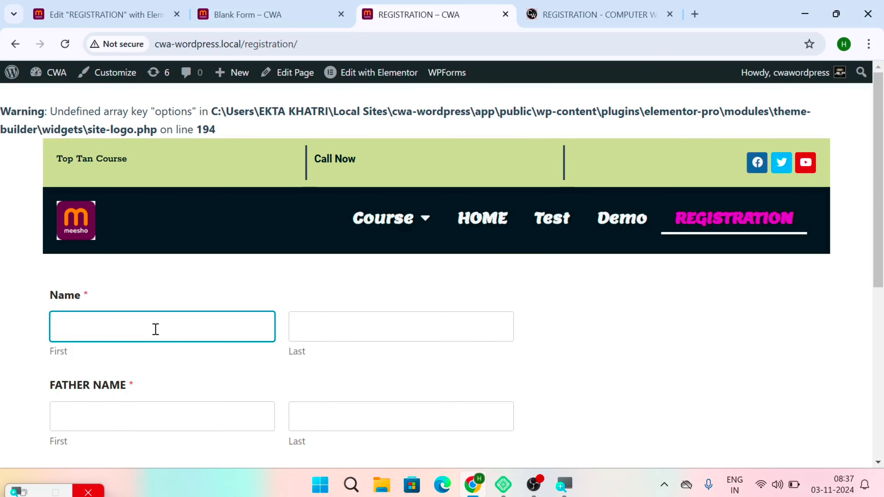
type("CWA")
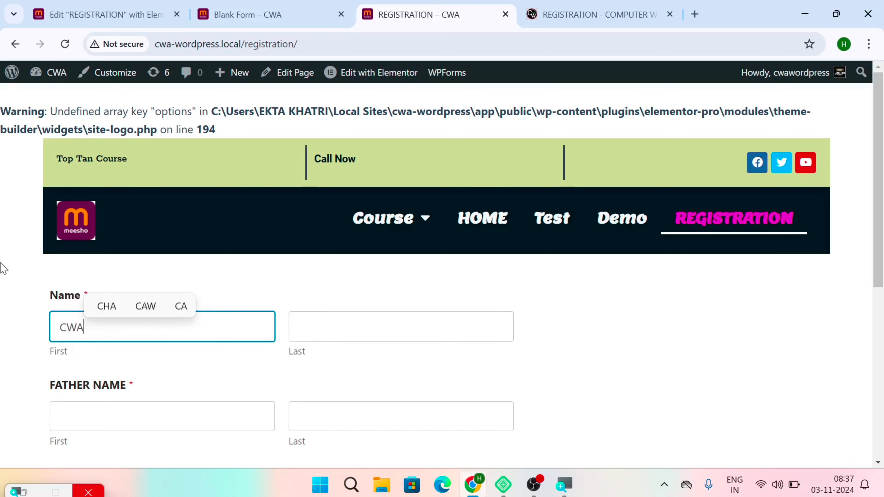
key("Tab")
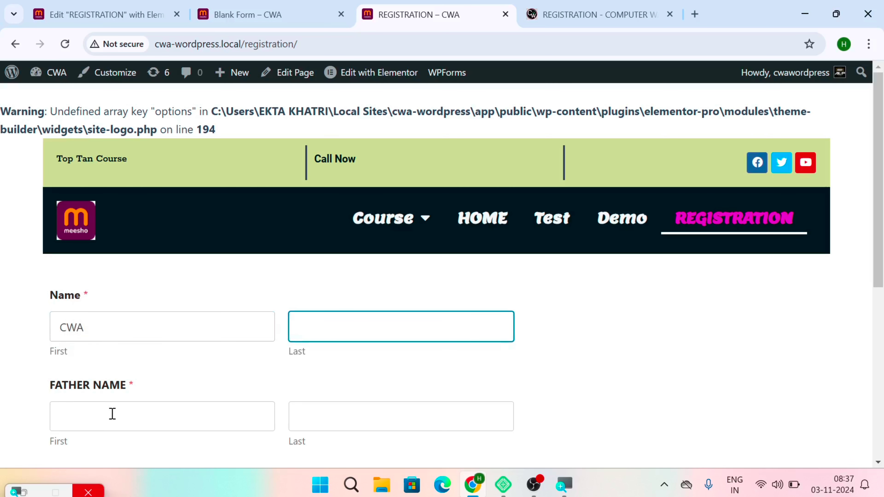
type("WORDPRESS")
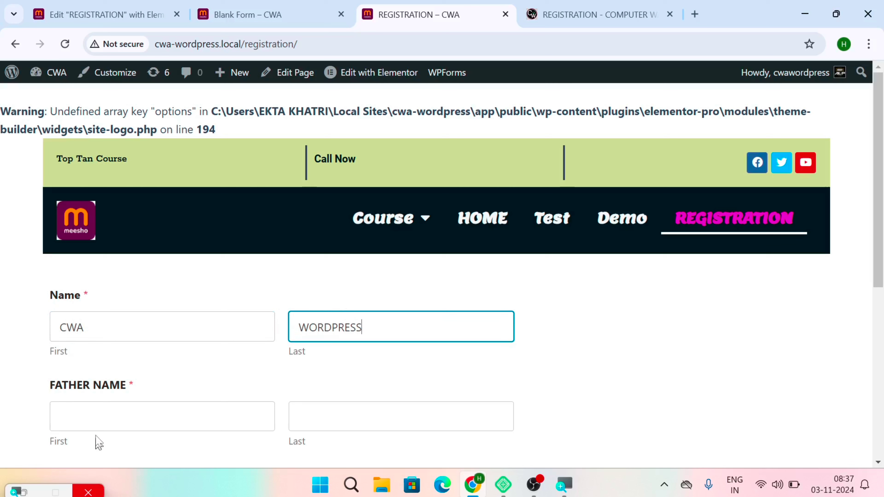
Fill in the first and last parts of the FATHER NAME field.
left_click(90, 417)
type("BINa")
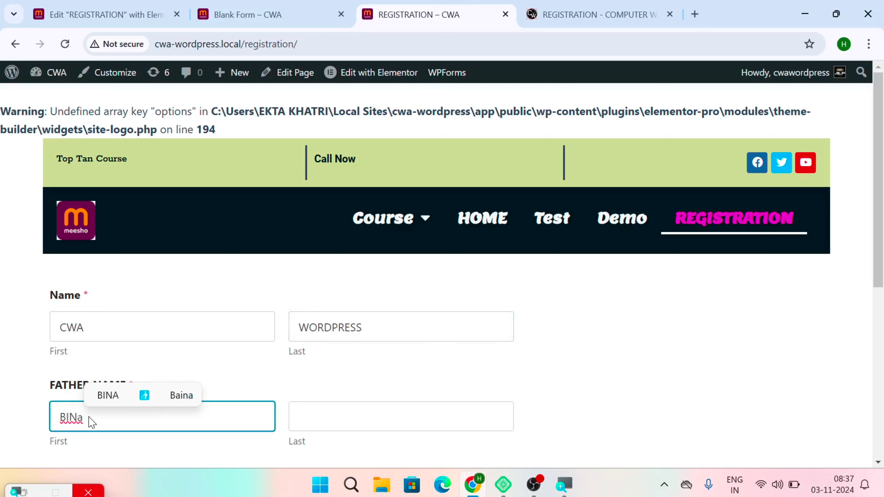
key("BackSpace")
type("A")
key("Tab")
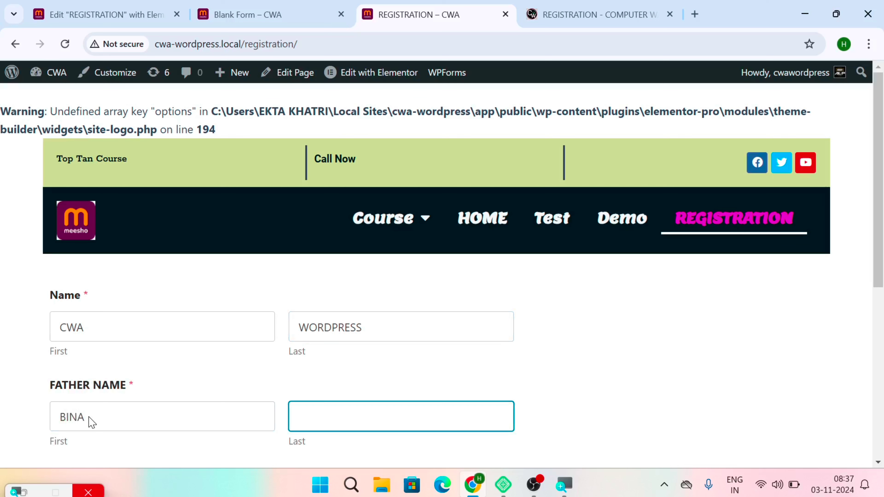
type("CODING")
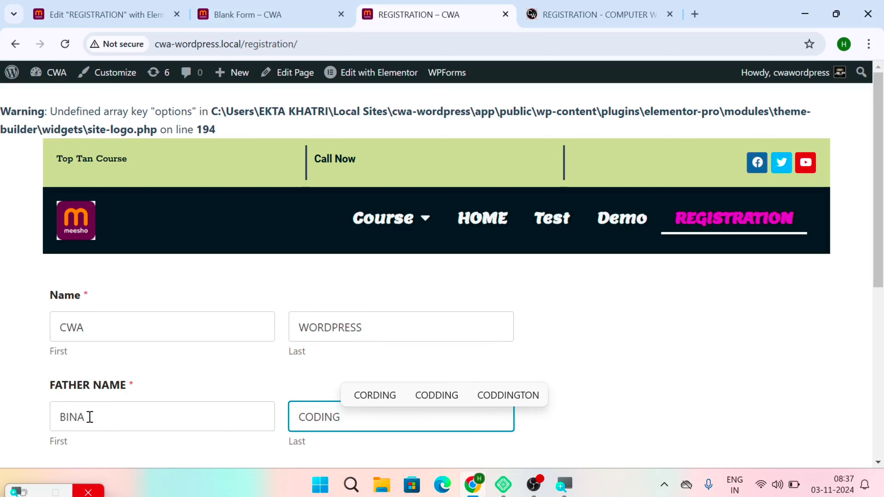
Enter the date of birth in the DOB field, leave Email empty and submit the registration form.
scroll(113, 413, "down", 3)
left_click(106, 373)
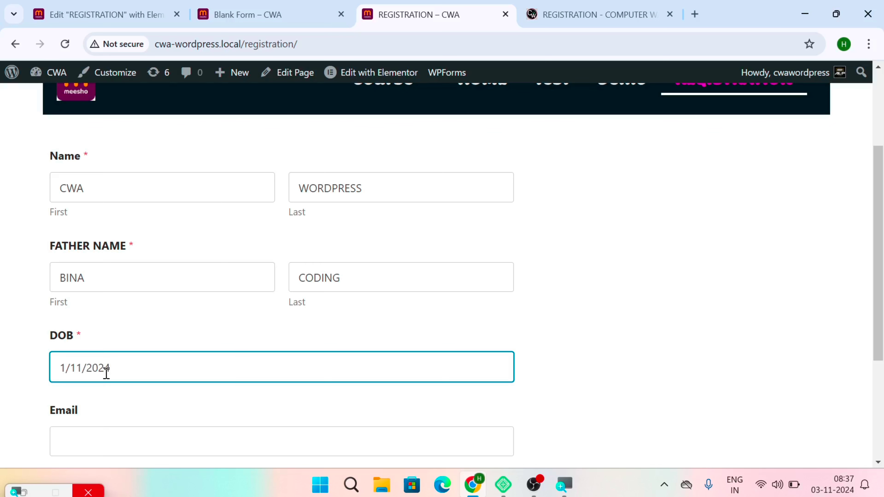
scroll(233, 358, "down", 4)
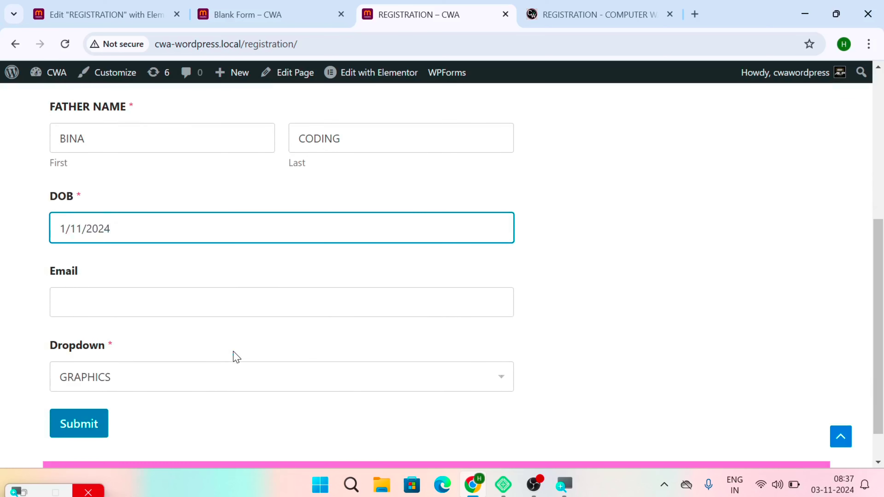
left_click(173, 301)
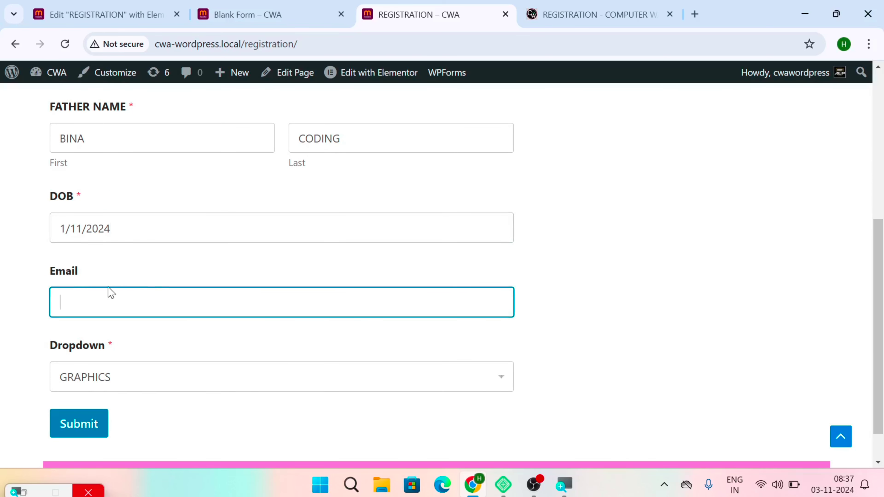
left_click(75, 424)
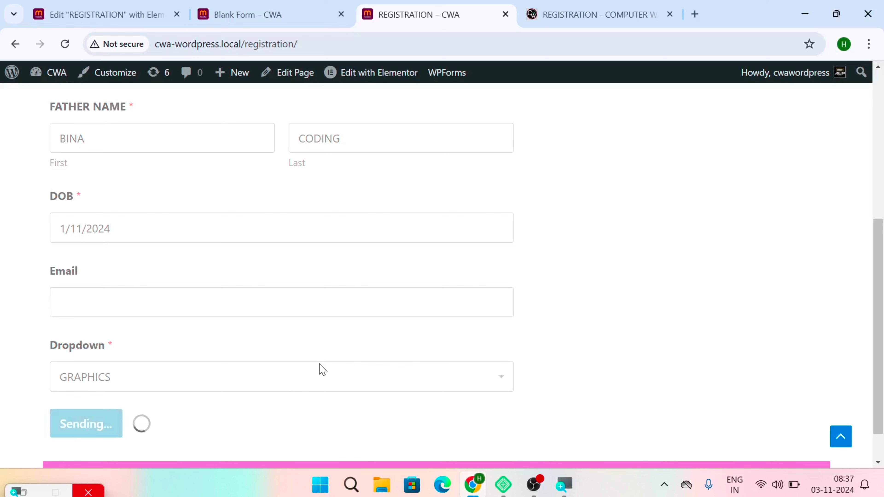